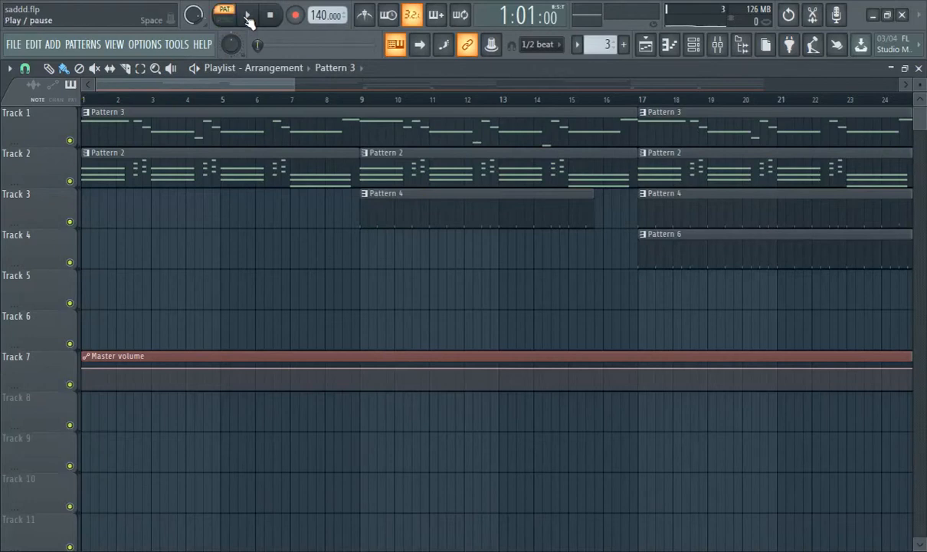
Lengthen the D#5 note starting at bar 5 of Pattern 3 so it ends halfway through bar 6, and return to the playlist.
{"action": "double_click", "coordinate": [134, 128]}
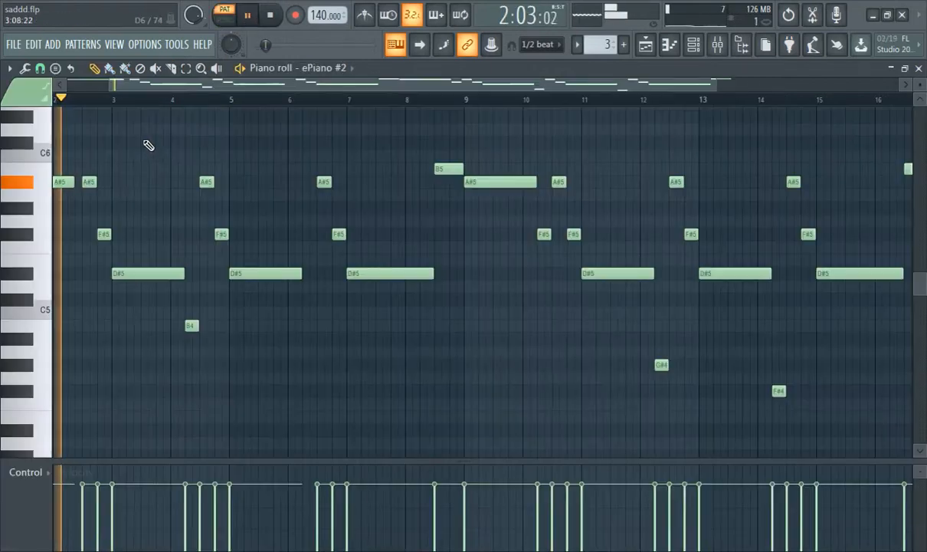
{"action": "key", "text": "ctrl+Return"}
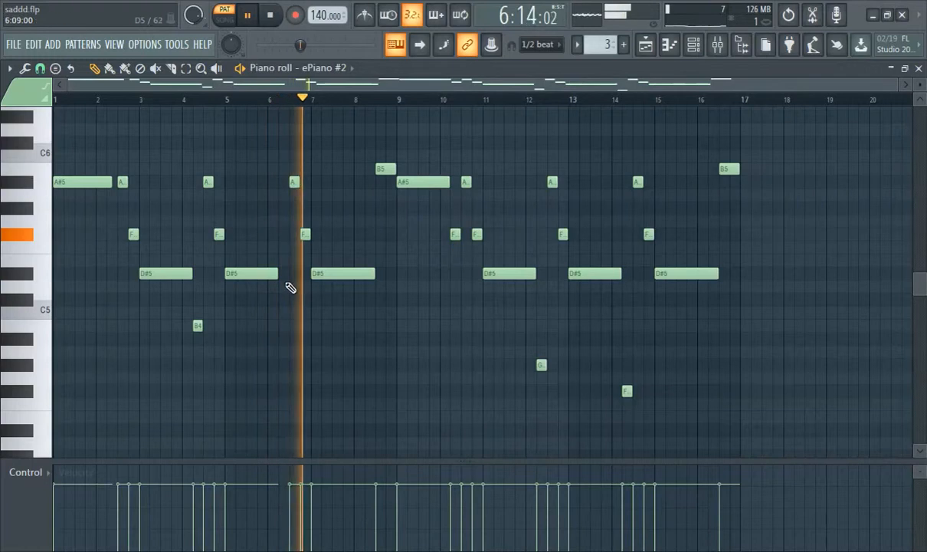
{"action": "left_click_drag", "start_coordinate": [274, 273], "coordinate": [286, 273]}
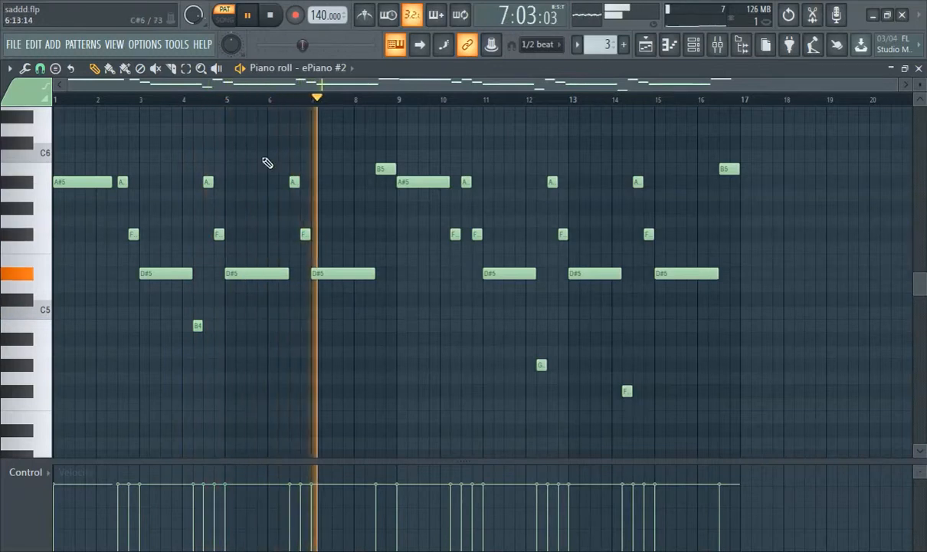
{"action": "left_click", "coordinate": [647, 44]}
{"action": "left_click", "coordinate": [648, 44]}
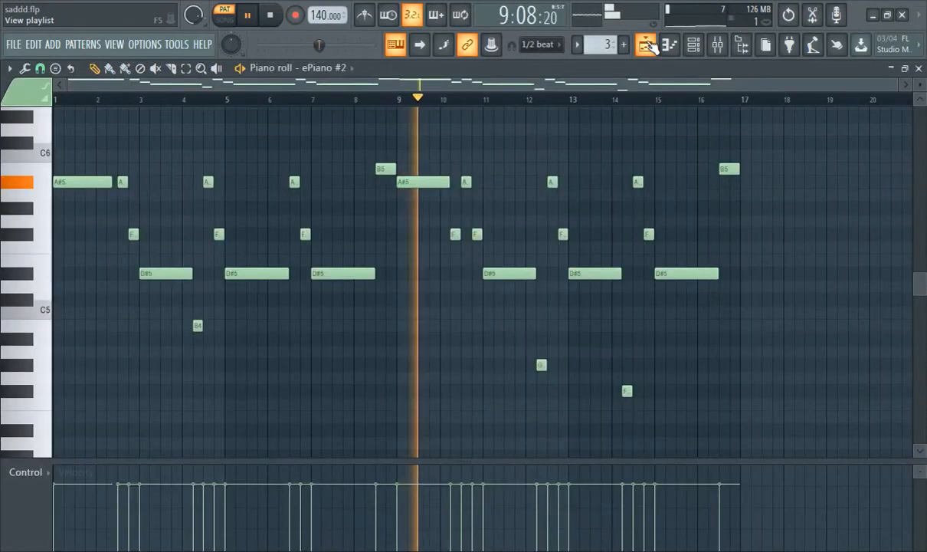
{"action": "left_click", "coordinate": [648, 44]}
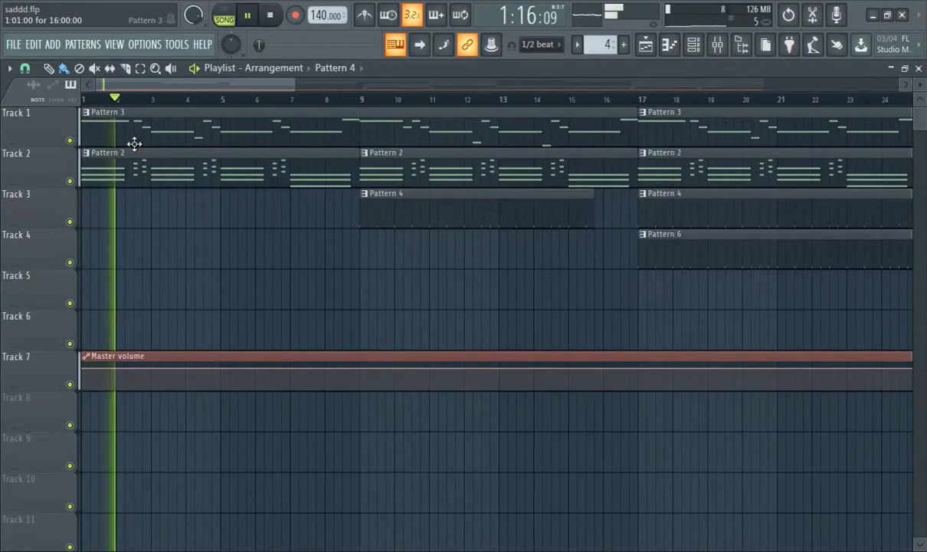
Open the ePiano channel's FL Keys plugin to view its list of presets, and return to the playlist.
{"action": "left_click", "coordinate": [693, 46]}
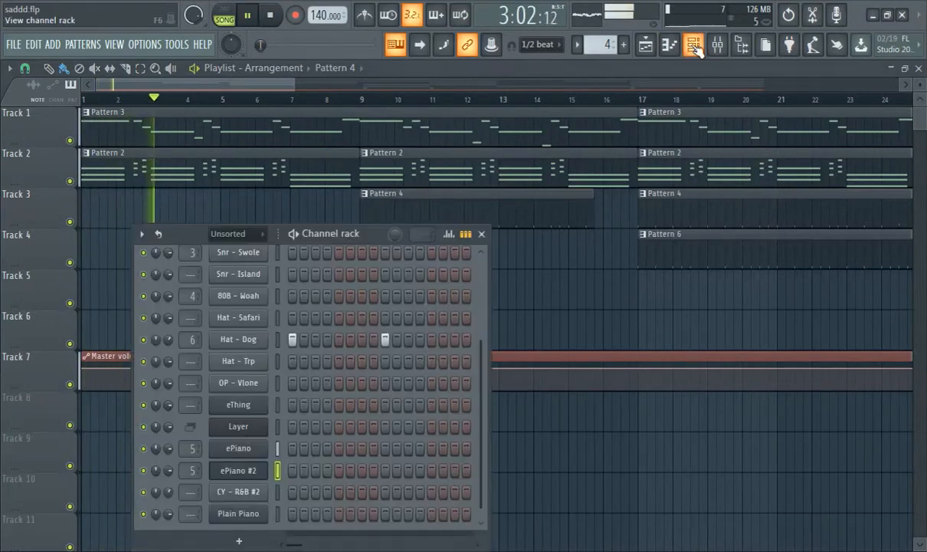
{"action": "left_click", "coordinate": [239, 454]}
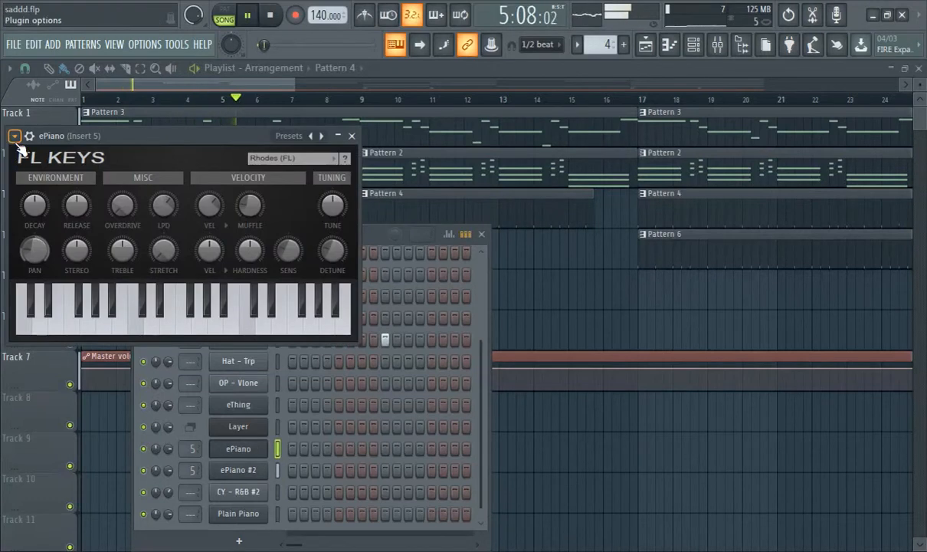
{"action": "left_click_drag", "start_coordinate": [141, 144], "coordinate": [200, 149]}
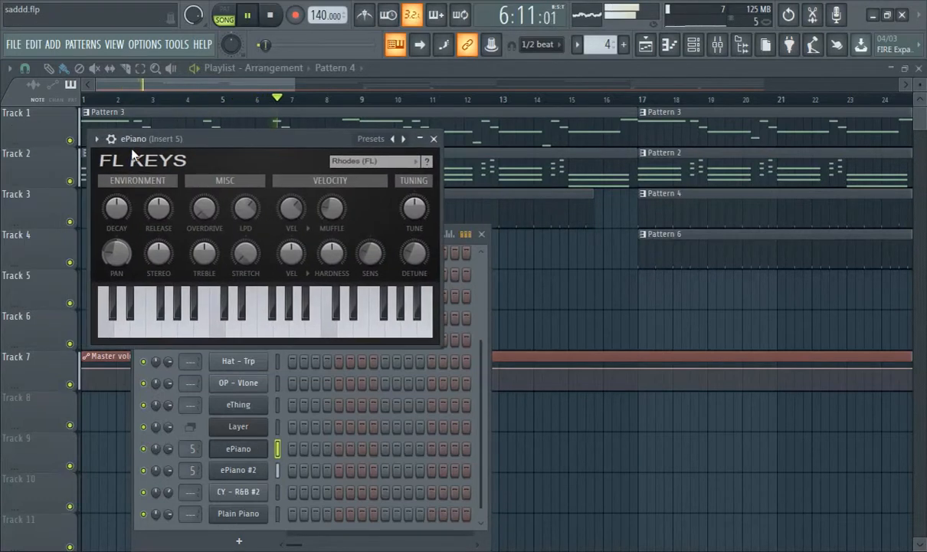
{"action": "left_click", "coordinate": [97, 141]}
{"action": "mouse_move", "coordinate": [153, 186]}
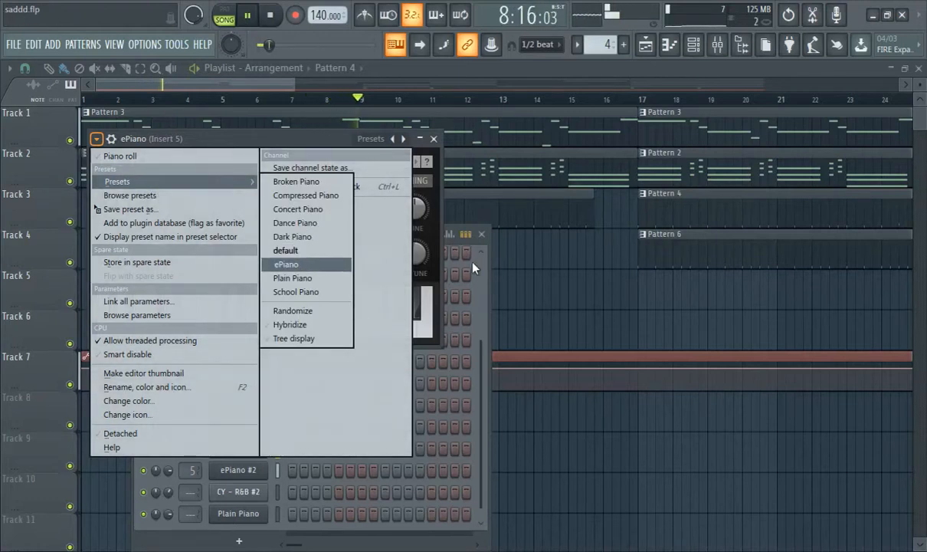
{"action": "left_click", "coordinate": [481, 258]}
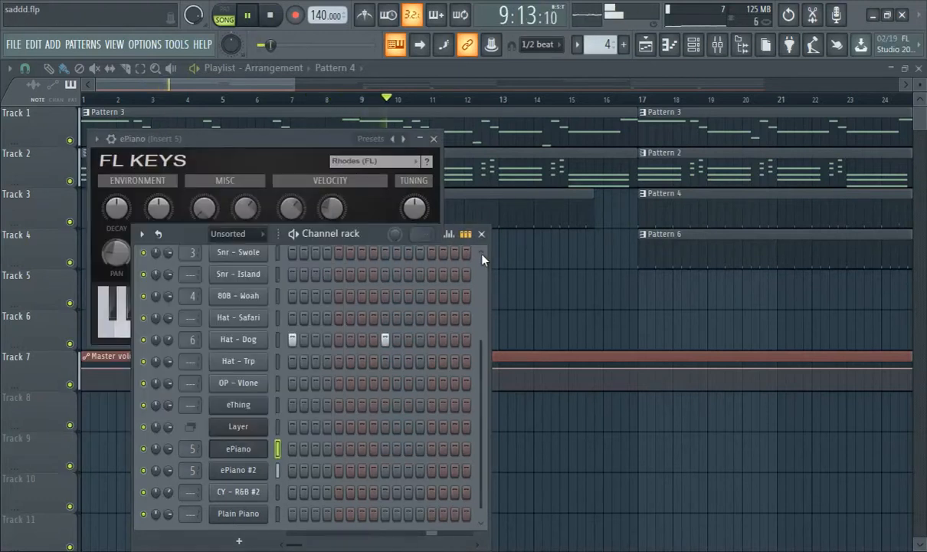
{"action": "left_click", "coordinate": [121, 86]}
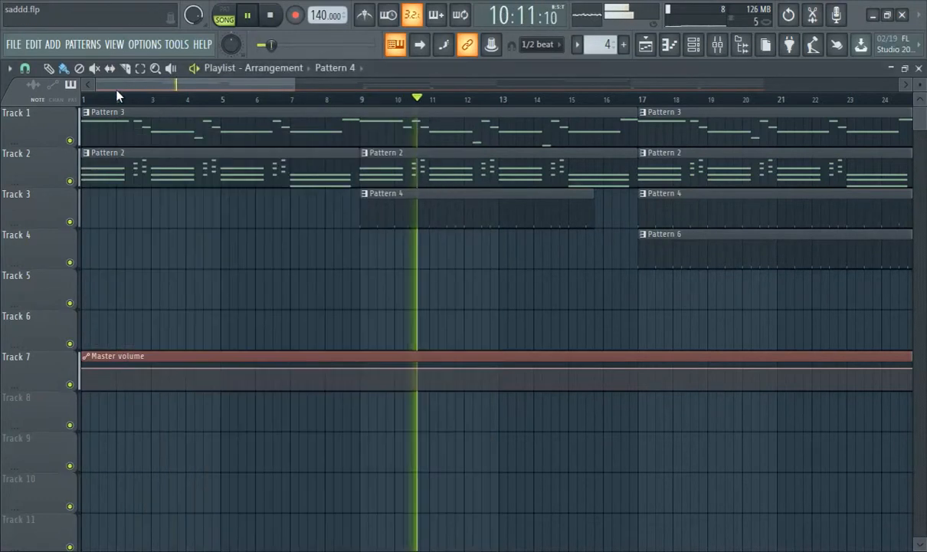
Select Pattern 2 and examine the mixer track and effects that the ePiano channels are routed to.
{"action": "left_click", "coordinate": [694, 48]}
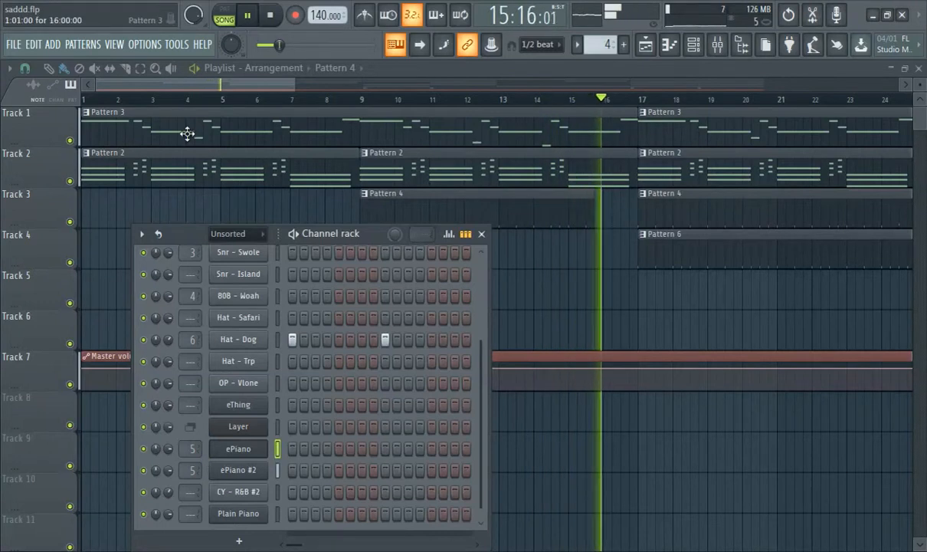
{"action": "key", "text": "F6"}
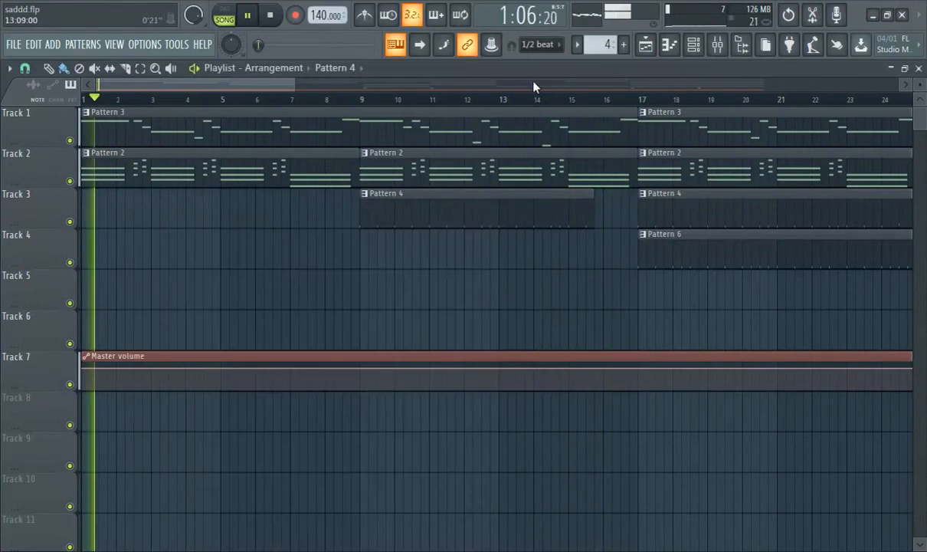
{"action": "left_click", "coordinate": [698, 49]}
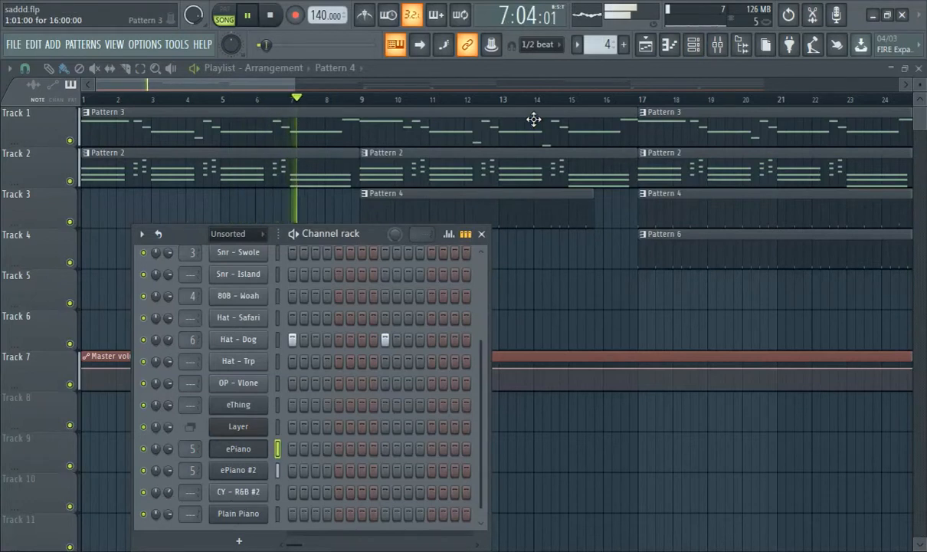
{"action": "scroll", "coordinate": [597, 46], "scroll_direction": "down", "scroll_amount": 1}
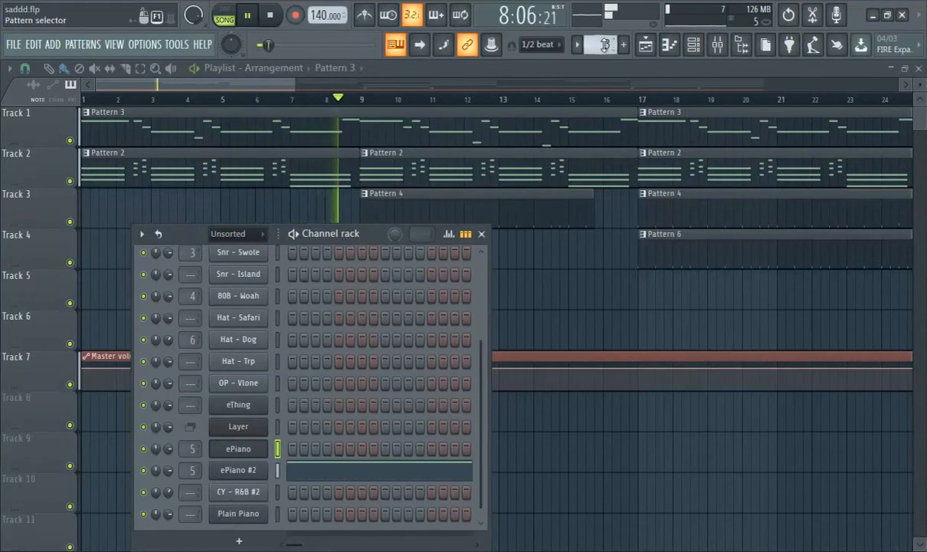
{"action": "scroll", "coordinate": [605, 44], "scroll_direction": "down", "scroll_amount": 1}
{"action": "left_click", "coordinate": [719, 46]}
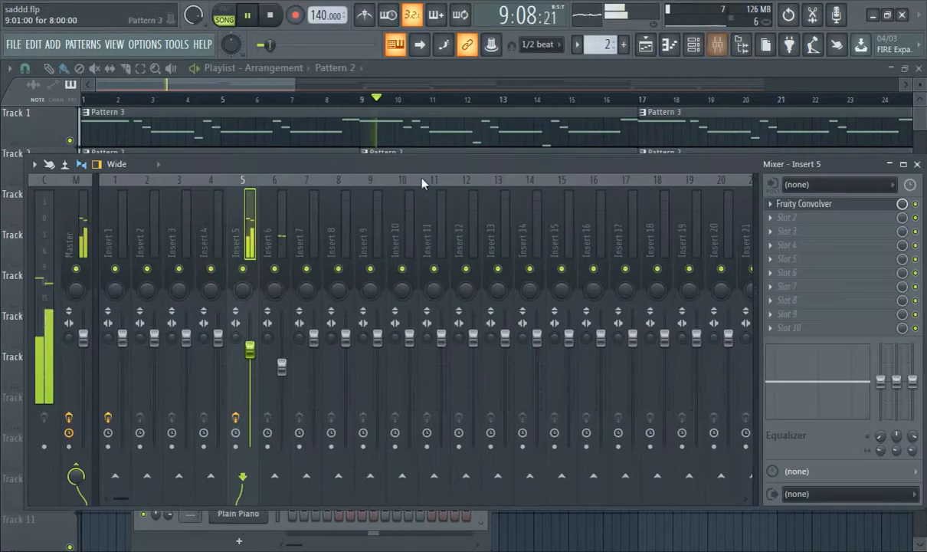
{"action": "left_click", "coordinate": [264, 215]}
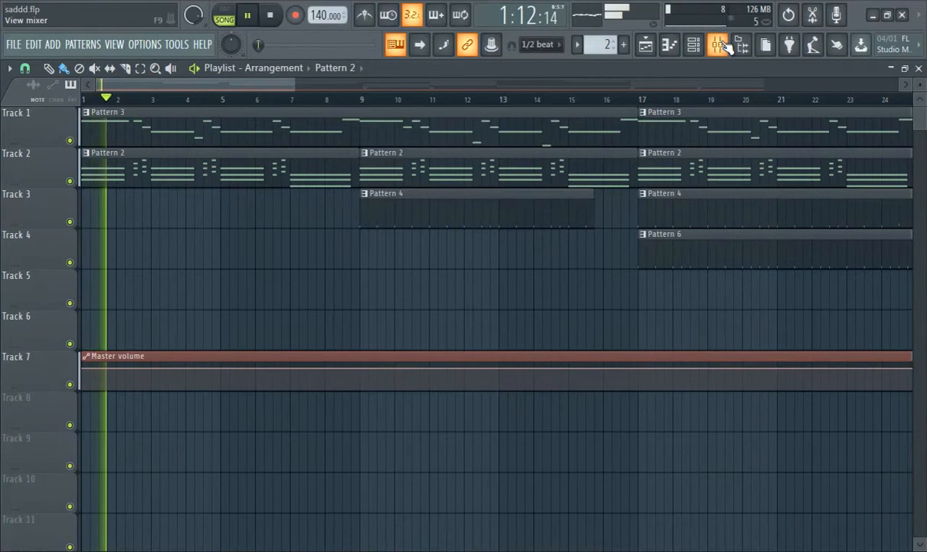
Create an automation clip for the mix level of Fruity Convolver on mixer Insert 5.
{"action": "key", "text": "F9"}
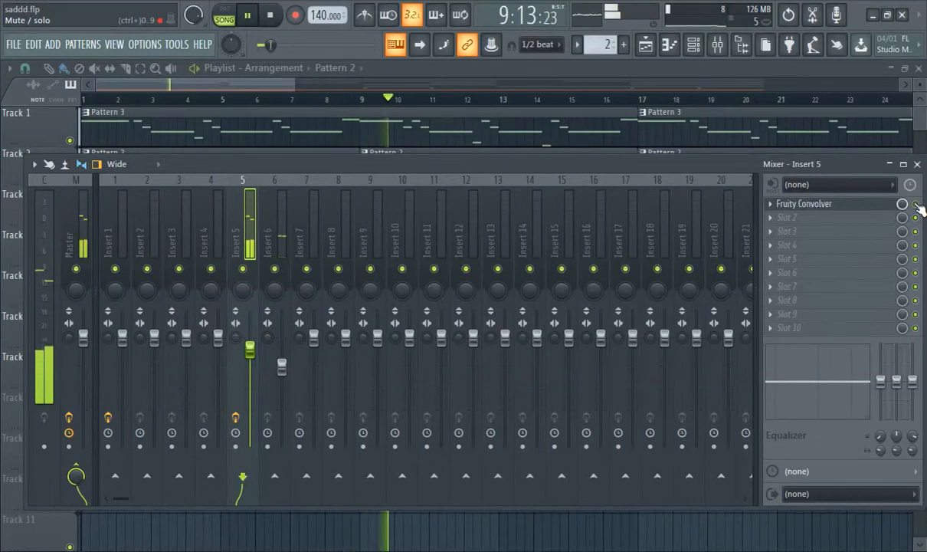
{"action": "left_click_drag", "start_coordinate": [535, 165], "coordinate": [584, 228]}
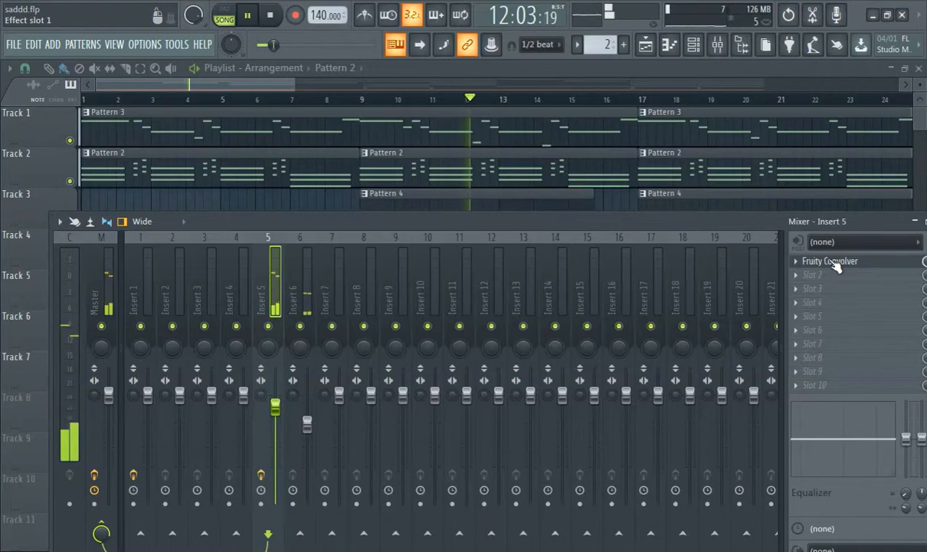
{"action": "left_click_drag", "start_coordinate": [757, 223], "coordinate": [717, 228]}
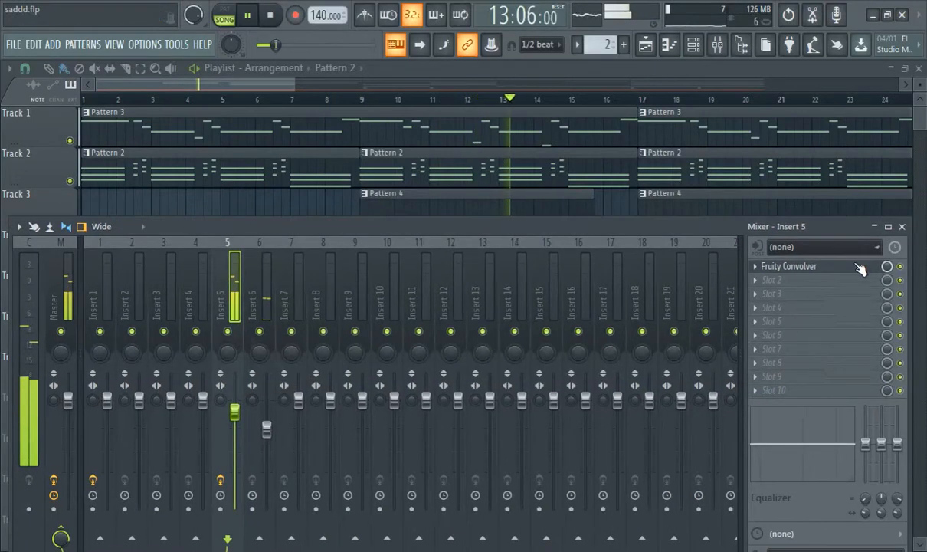
{"action": "right_click", "coordinate": [886, 273]}
{"action": "left_click", "coordinate": [801, 347]}
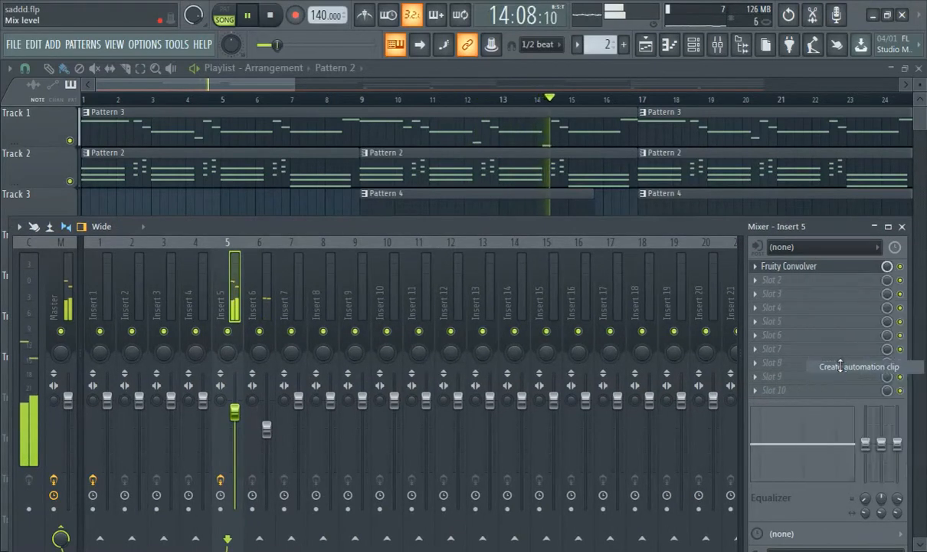
{"action": "left_click", "coordinate": [248, 87]}
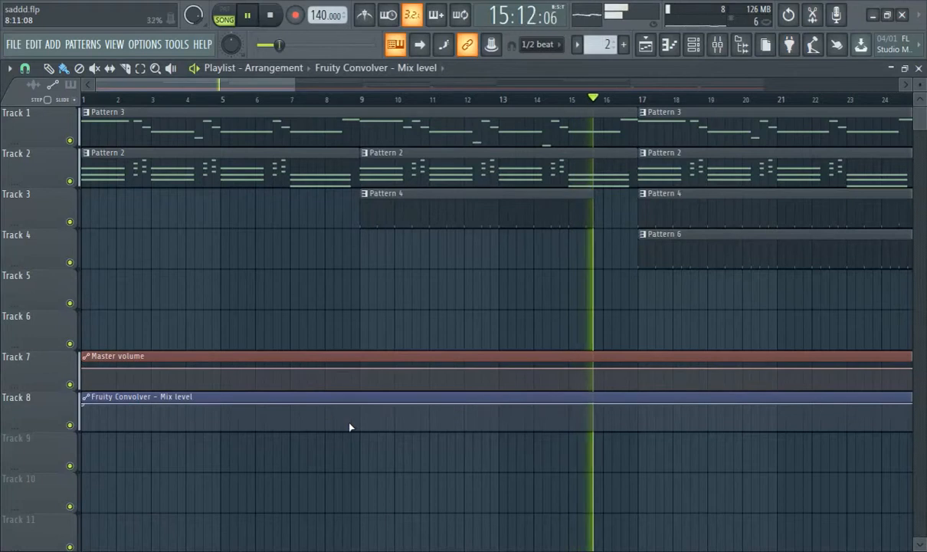
Shape the Fruity Convolver mix level automation to start at 0% and curve up to maximum at bar 9, staying low through bar 5.
{"action": "left_click_drag", "start_coordinate": [82, 405], "coordinate": [77, 452]}
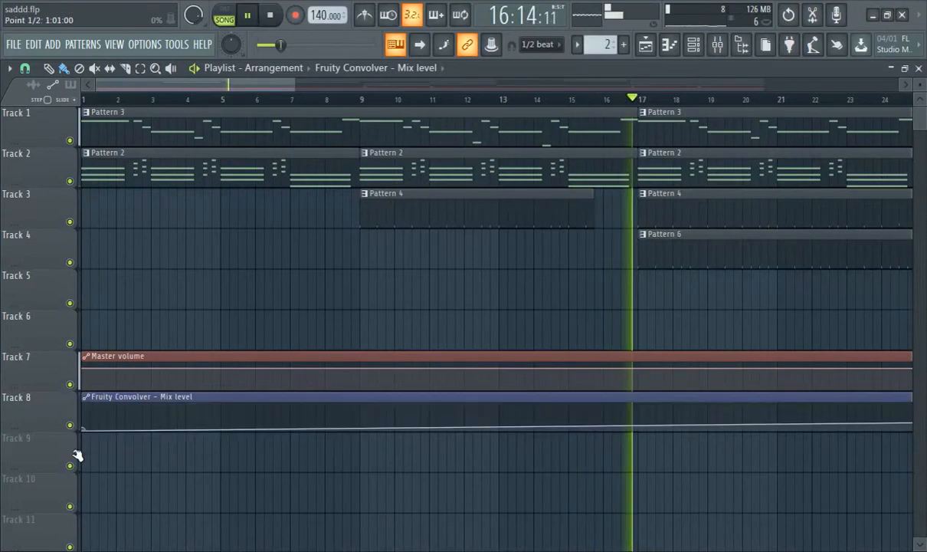
{"action": "left_click", "coordinate": [364, 406]}
{"action": "left_click_drag", "start_coordinate": [219, 432], "coordinate": [213, 379]}
{"action": "left_click", "coordinate": [109, 98]}
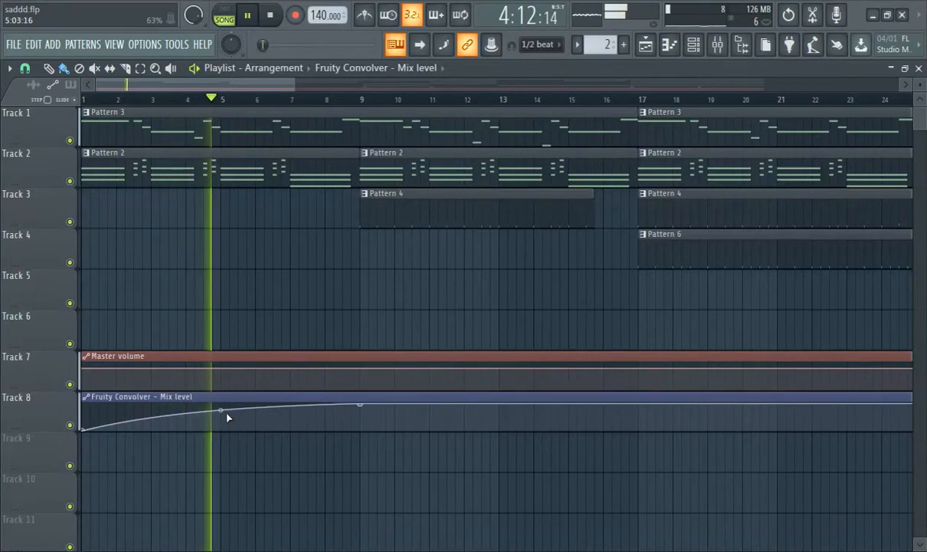
{"action": "left_click_drag", "start_coordinate": [221, 410], "coordinate": [222, 429]}
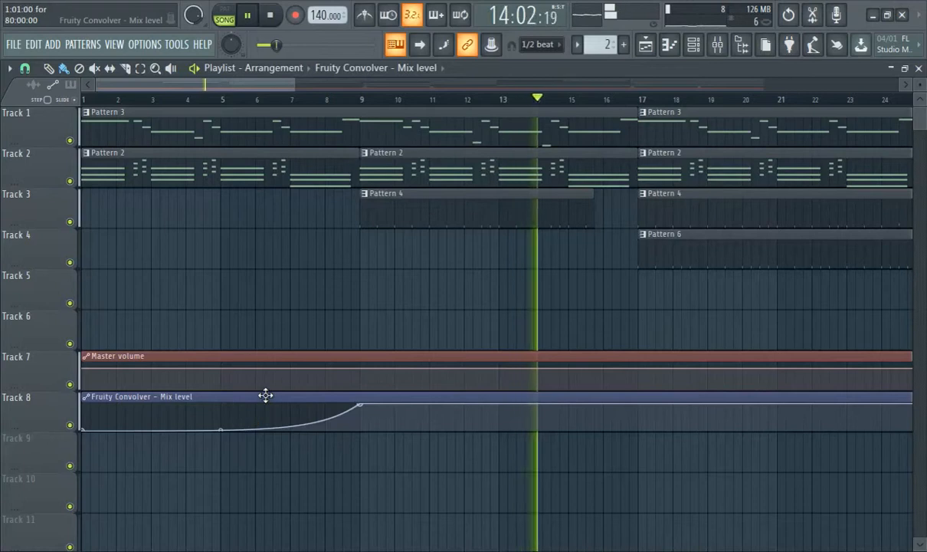
{"action": "left_click", "coordinate": [717, 46]}
{"action": "left_click", "coordinate": [718, 45]}
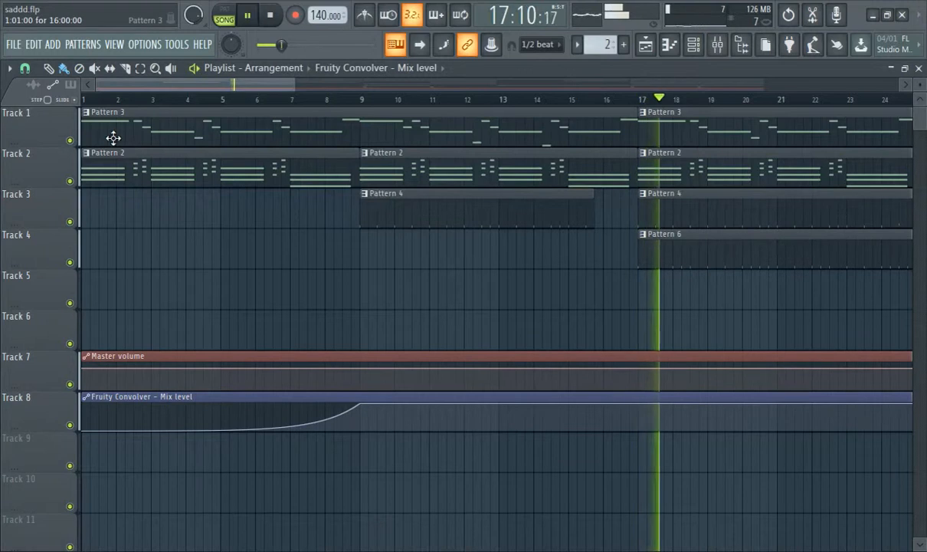
Examine the ePiano chord notes of Pattern 2 in the piano roll, and return to the playlist.
{"action": "double_click", "coordinate": [90, 173]}
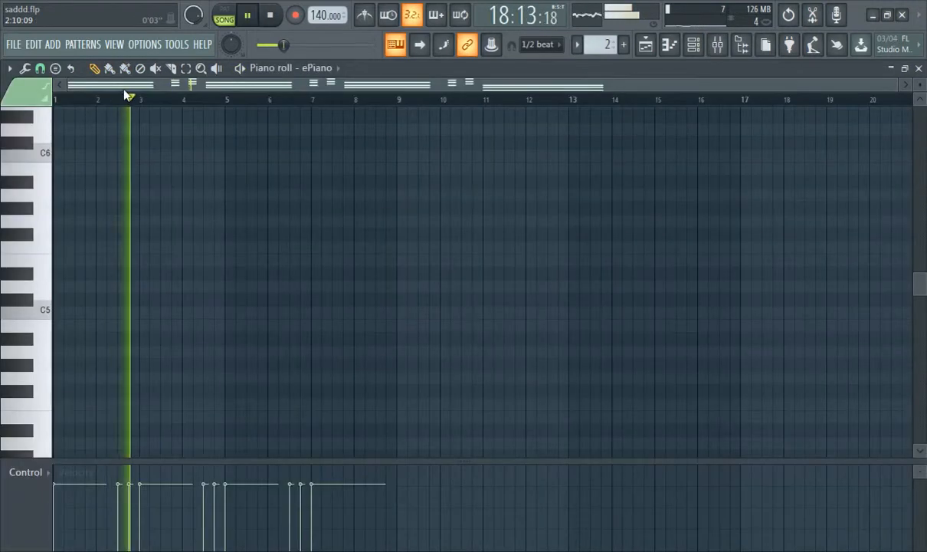
{"action": "scroll", "coordinate": [110, 266], "scroll_direction": "down", "scroll_amount": 8}
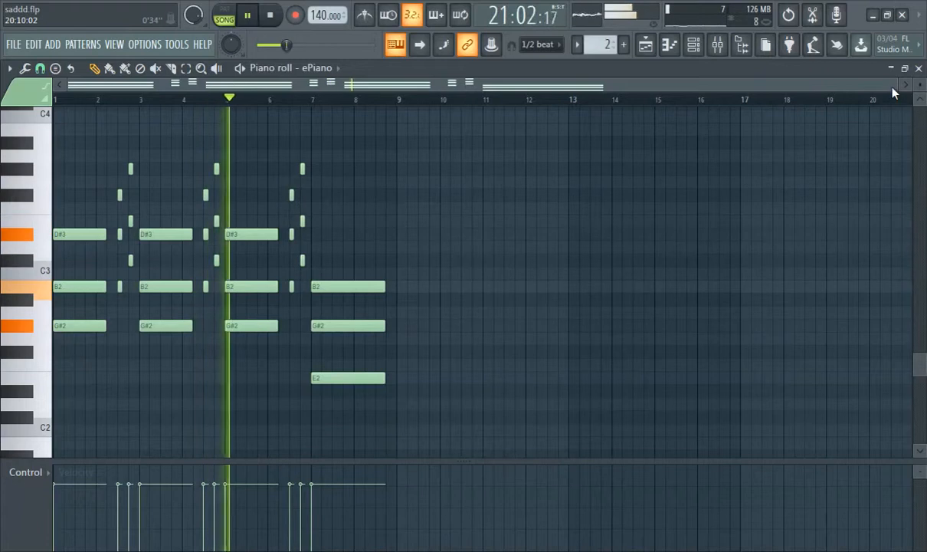
{"action": "left_click_drag", "start_coordinate": [900, 88], "coordinate": [797, 104]}
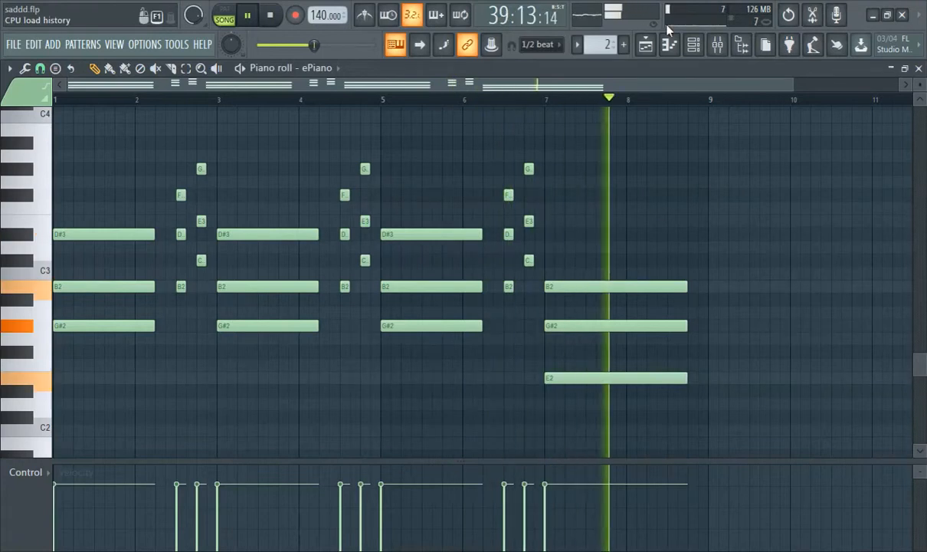
{"action": "left_click", "coordinate": [648, 45]}
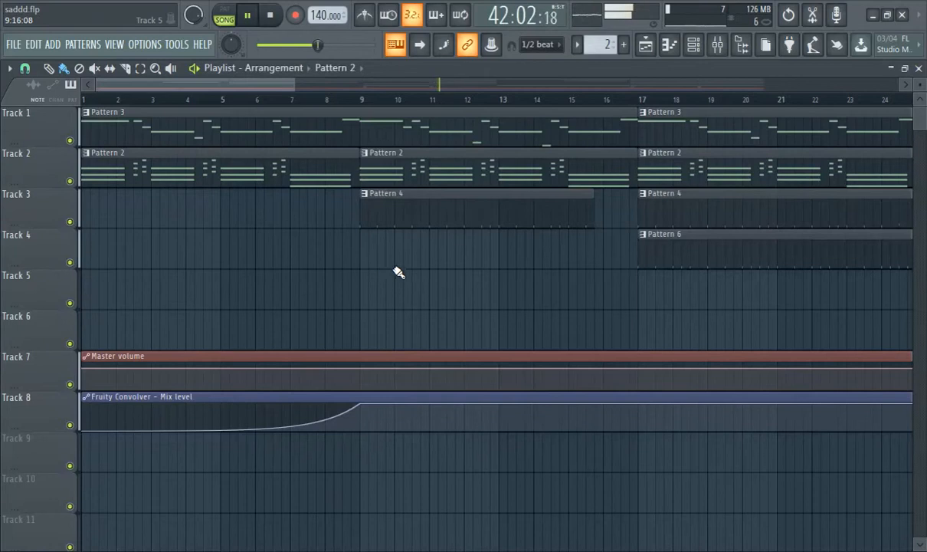
Play the arrangement and examine the Hat - Dog notes of Pattern 4 in the piano roll and its channel in the channel rack.
{"action": "key", "text": "ctrl+Return"}
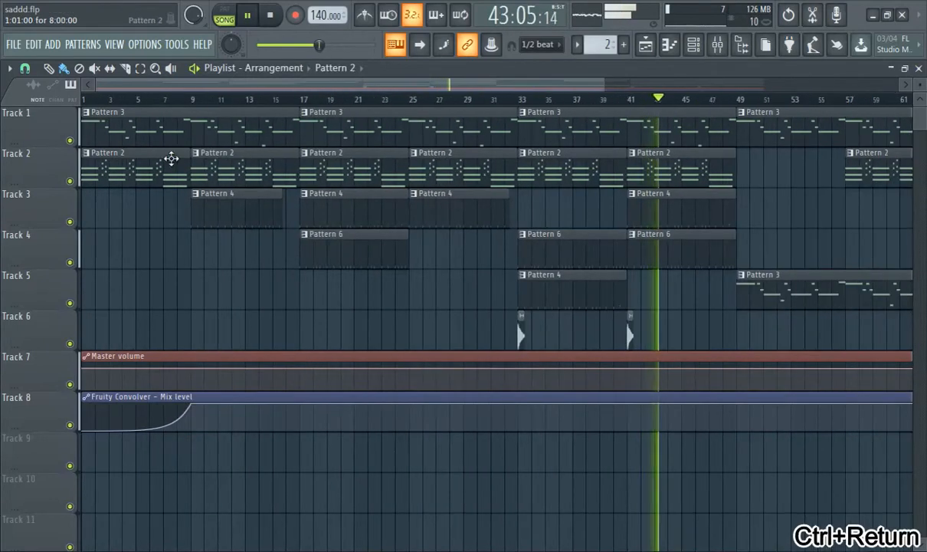
{"action": "scroll", "coordinate": [184, 193], "scroll_direction": "up", "scroll_amount": 2}
{"action": "left_click", "coordinate": [171, 102]}
{"action": "double_click", "coordinate": [220, 198]}
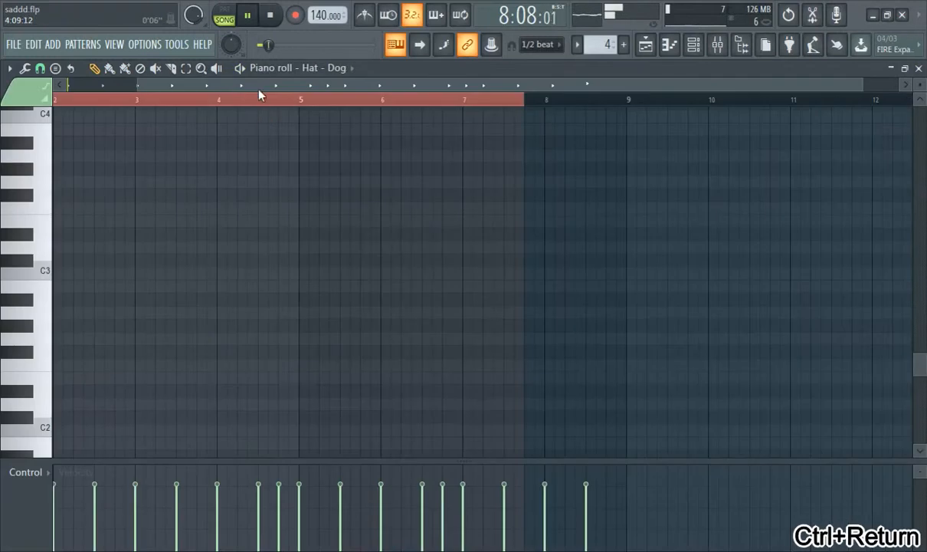
{"action": "key", "text": "ctrl+Return"}
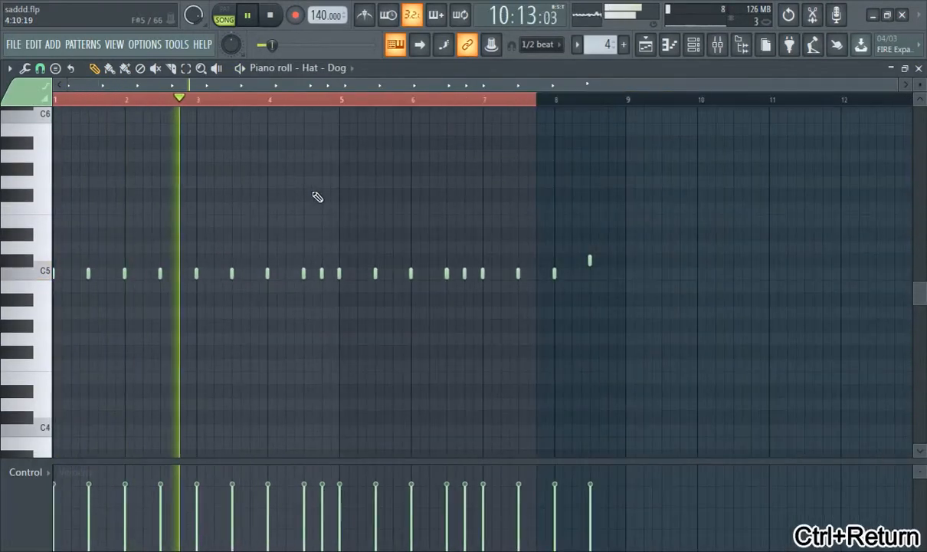
{"action": "scroll", "coordinate": [318, 197], "scroll_direction": "down", "scroll_amount": 2}
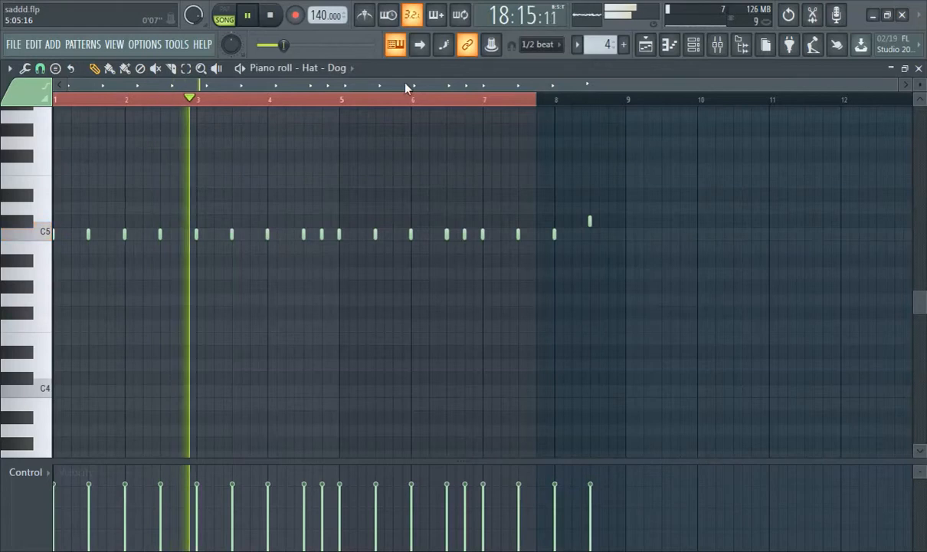
{"action": "left_click", "coordinate": [708, 44]}
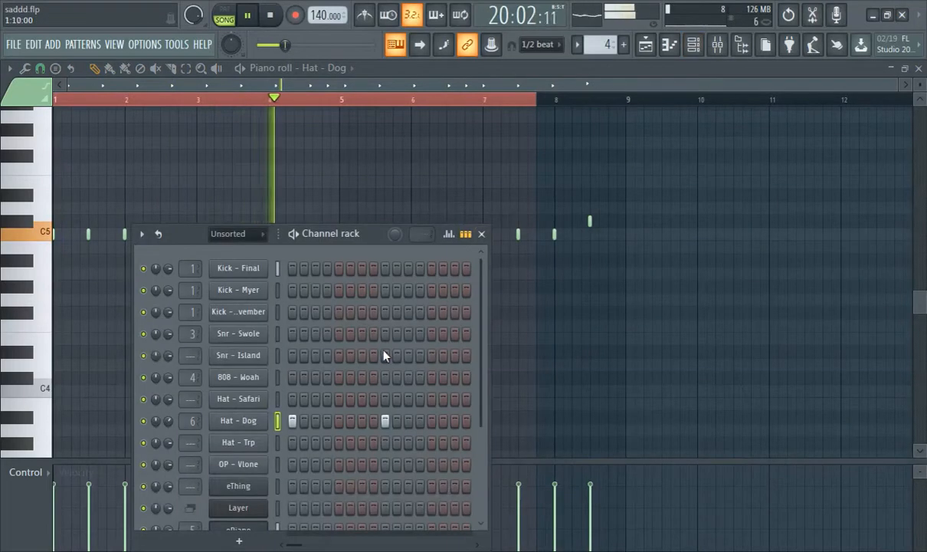
Examine the sampler settings of the Hat - Dog channel, and return to the playlist.
{"action": "left_click", "coordinate": [238, 421]}
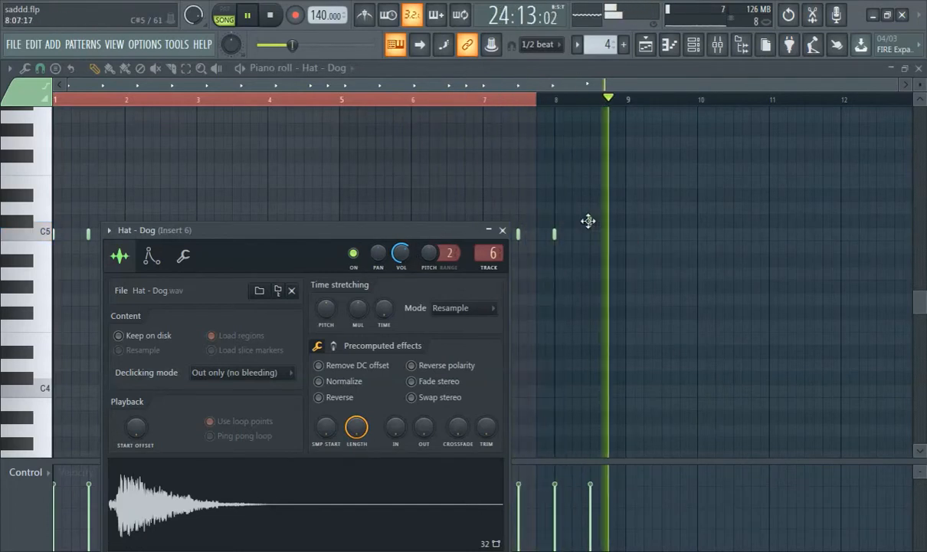
{"action": "left_click", "coordinate": [249, 82]}
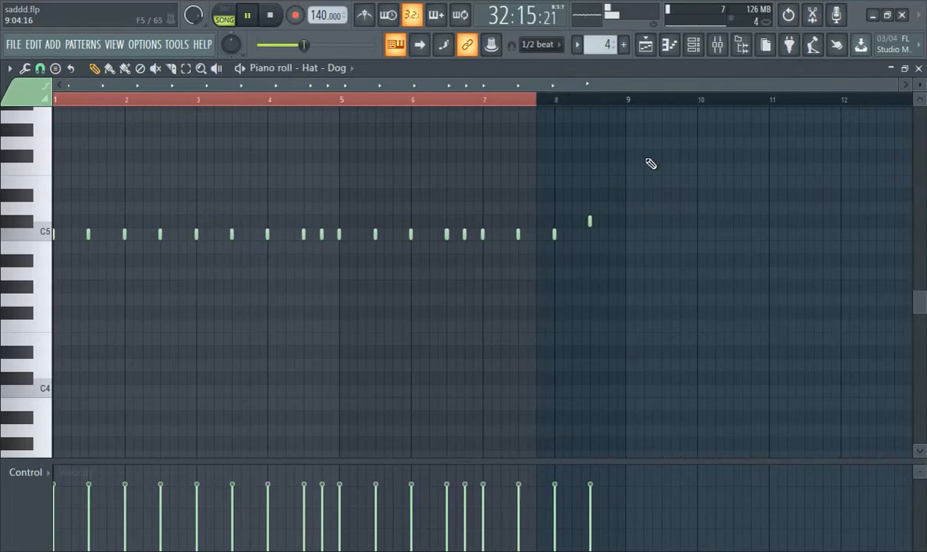
{"action": "left_click", "coordinate": [646, 44]}
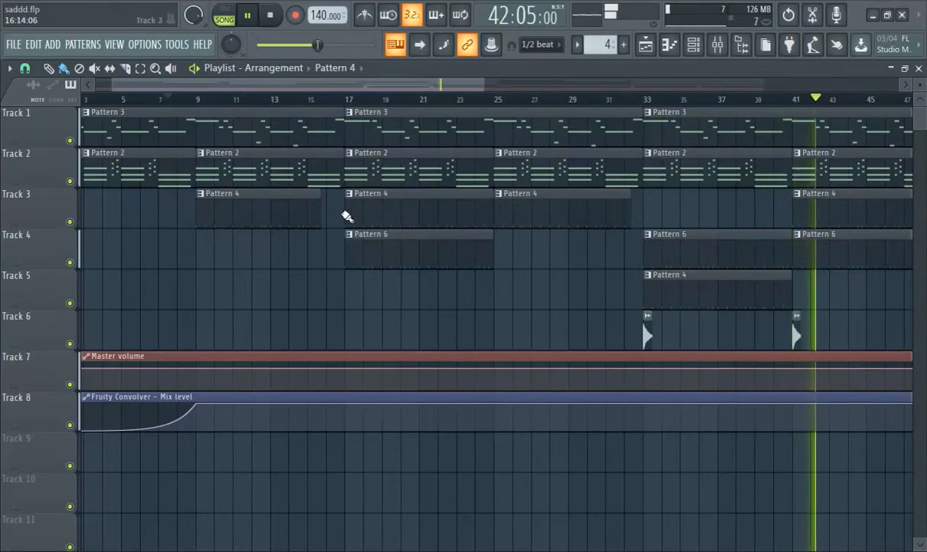
Play the arrangement from bar 15 and examine the Kick - Final notes of Pattern 6 in the piano roll and the pattern's channels in the channel rack.
{"action": "left_click", "coordinate": [310, 99]}
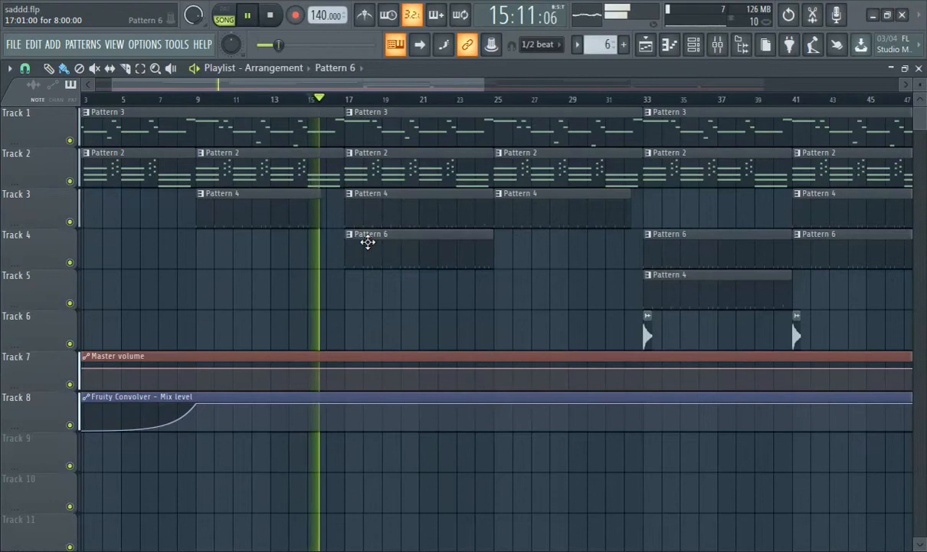
{"action": "double_click", "coordinate": [368, 242]}
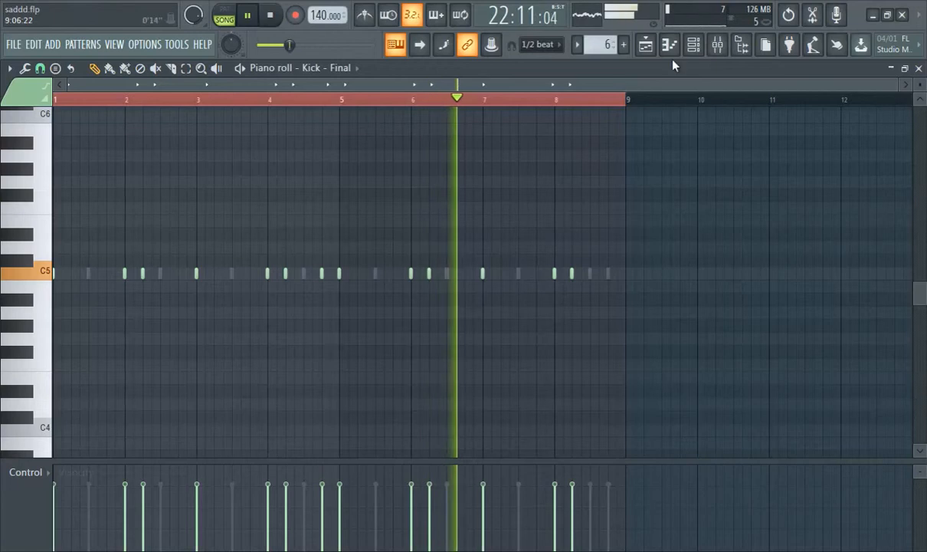
{"action": "left_click", "coordinate": [694, 45]}
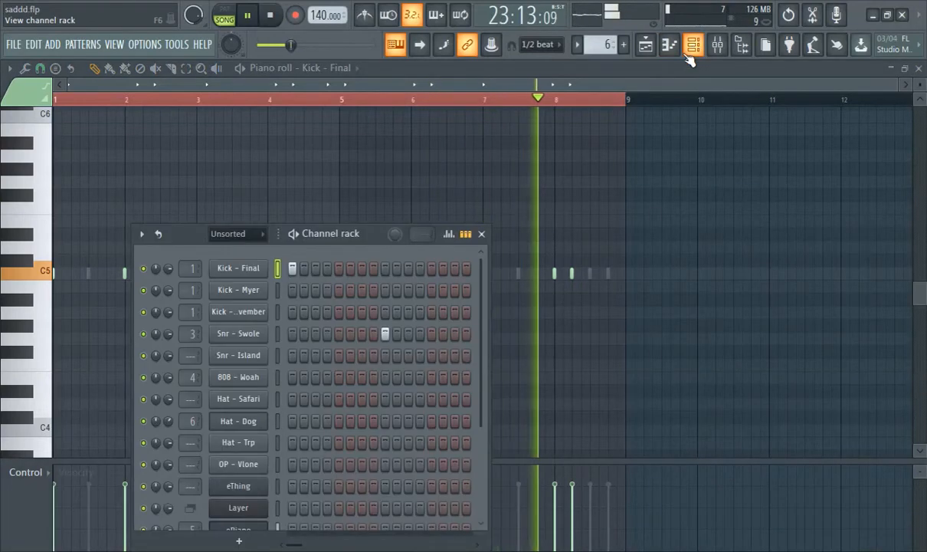
{"action": "left_click", "coordinate": [693, 46]}
{"action": "left_click", "coordinate": [692, 46]}
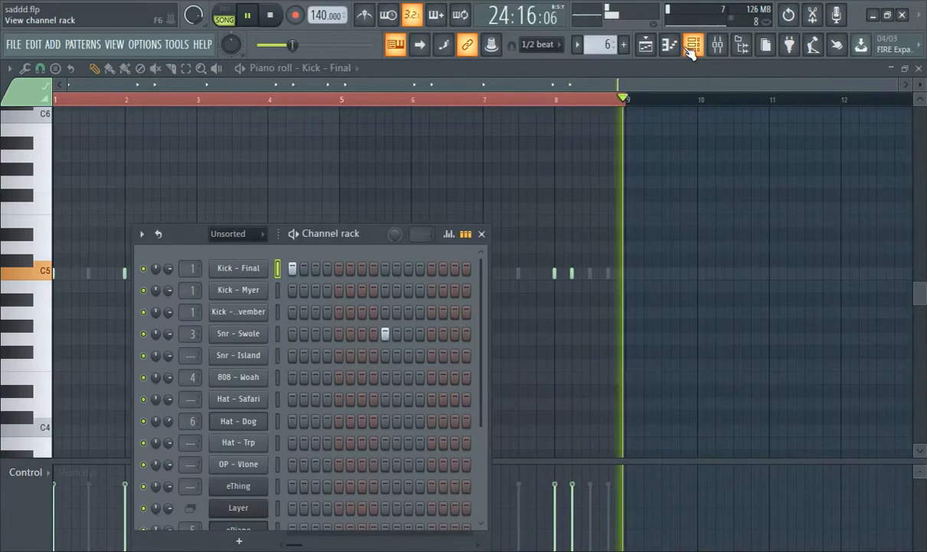
{"action": "left_click", "coordinate": [692, 45]}
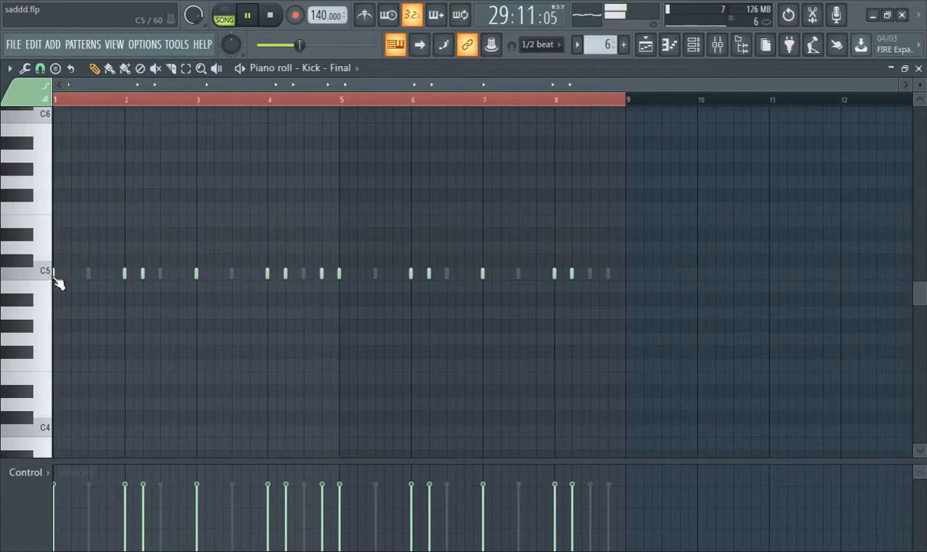
{"action": "left_click", "coordinate": [87, 99]}
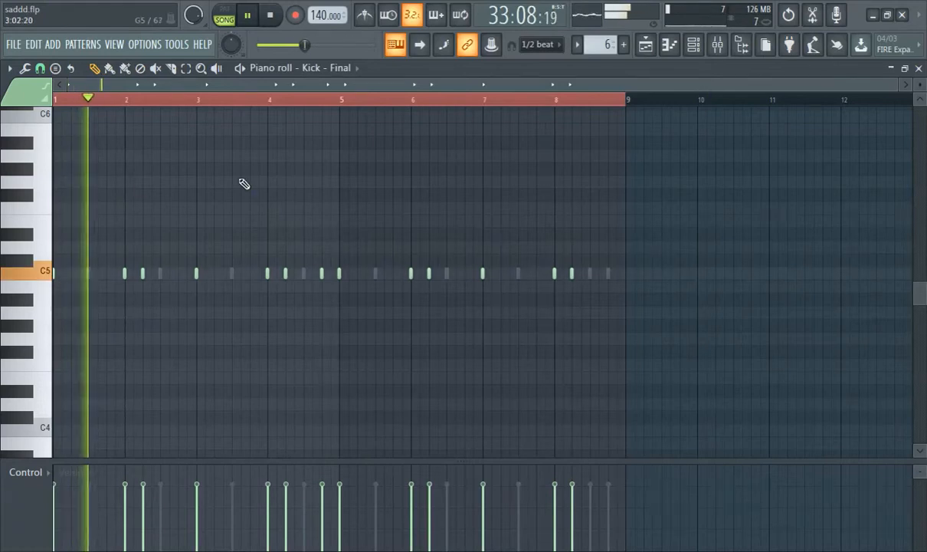
{"action": "left_click", "coordinate": [692, 45]}
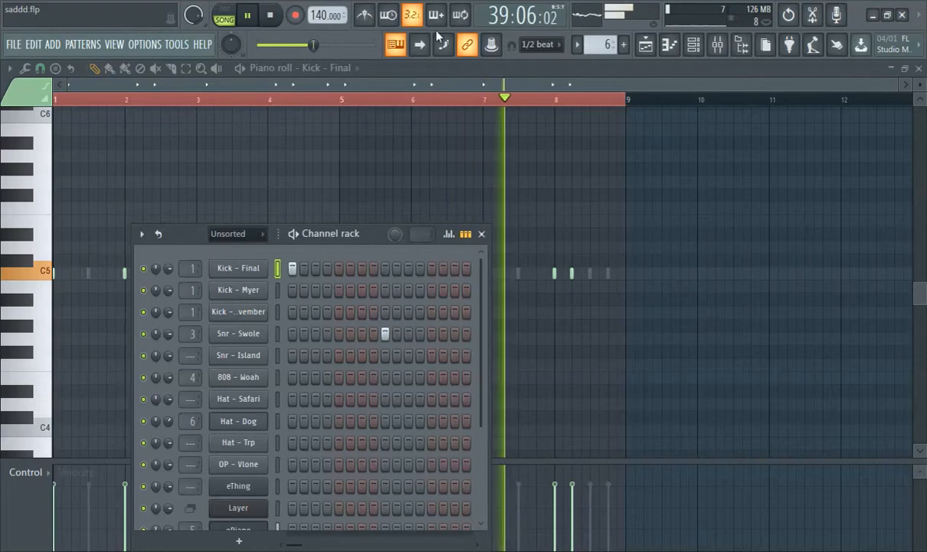
Examine the Fruity parametric EQ 2 curve on mixer Insert 1, and go back to the kick's piano roll.
{"action": "left_click", "coordinate": [717, 45]}
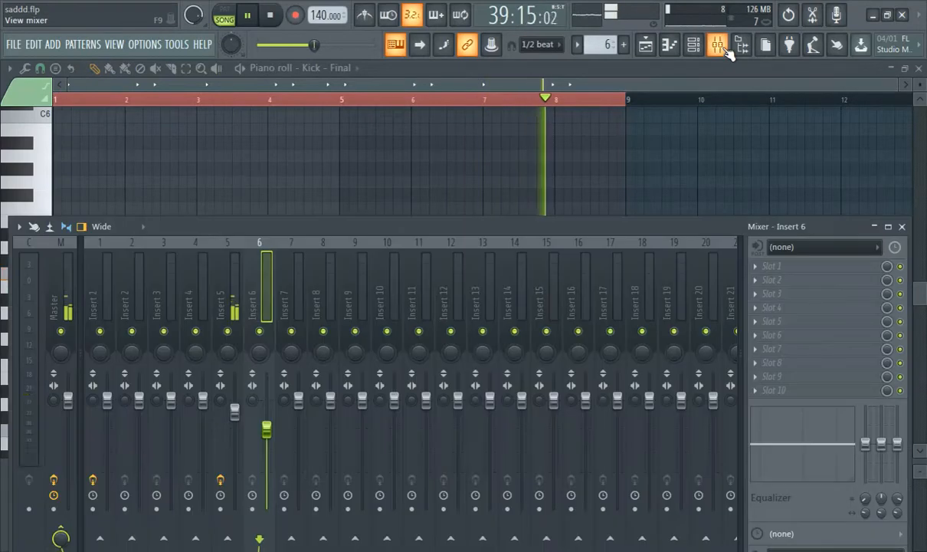
{"action": "left_click", "coordinate": [105, 312]}
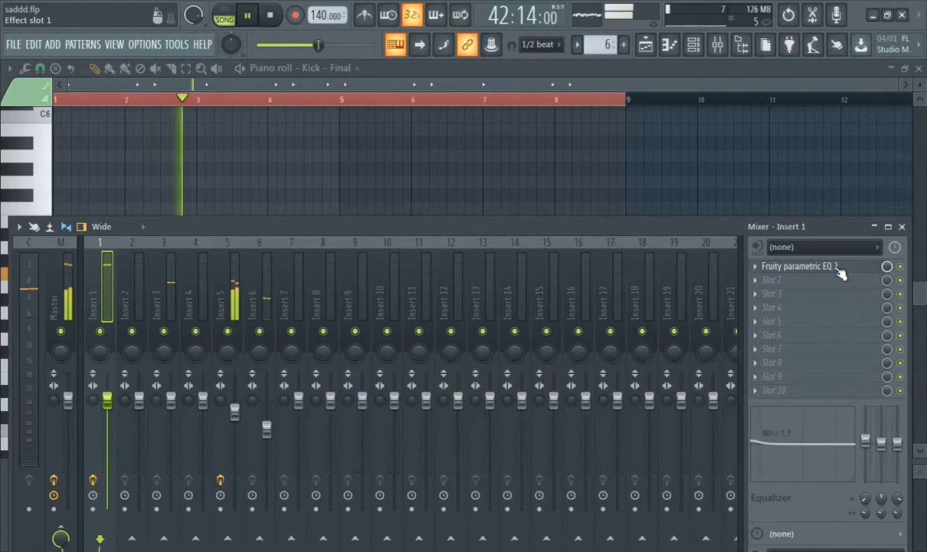
{"action": "left_click", "coordinate": [838, 269]}
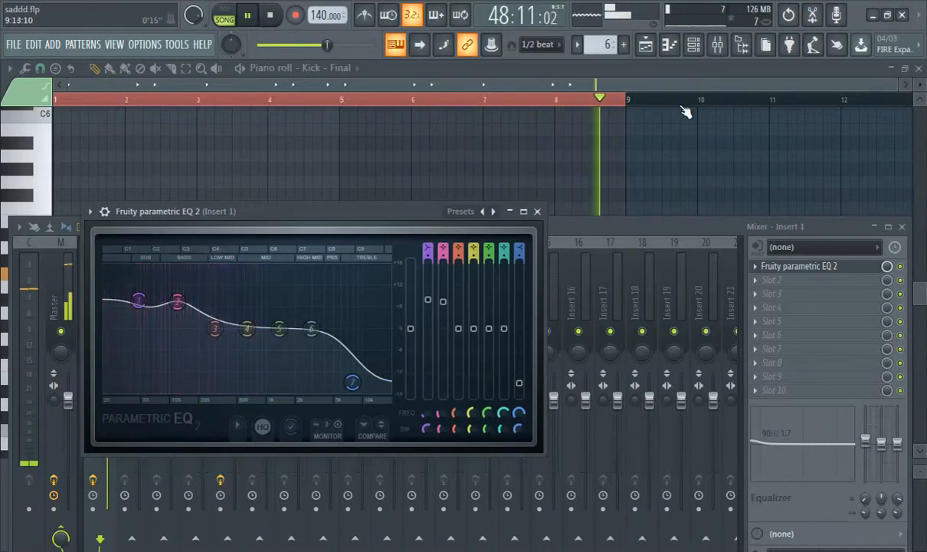
{"action": "left_click", "coordinate": [472, 76]}
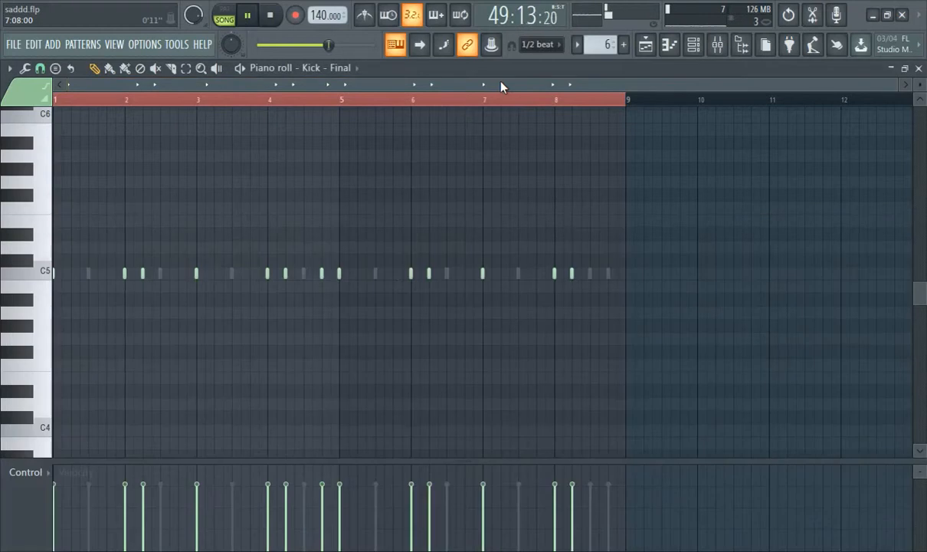
Examine the Snr - Swole sampler settings and its mixer Insert 3, and return to the playlist.
{"action": "left_click", "coordinate": [693, 48]}
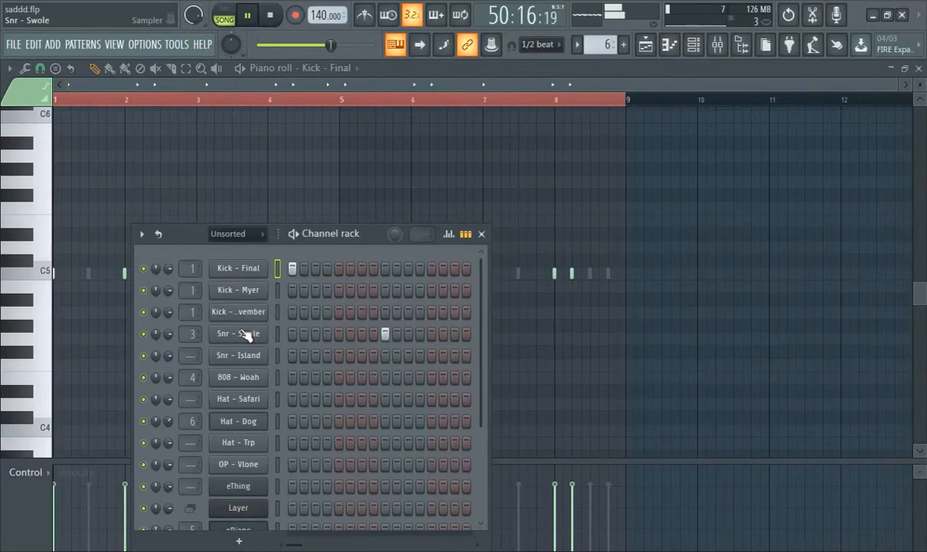
{"action": "left_click", "coordinate": [238, 334]}
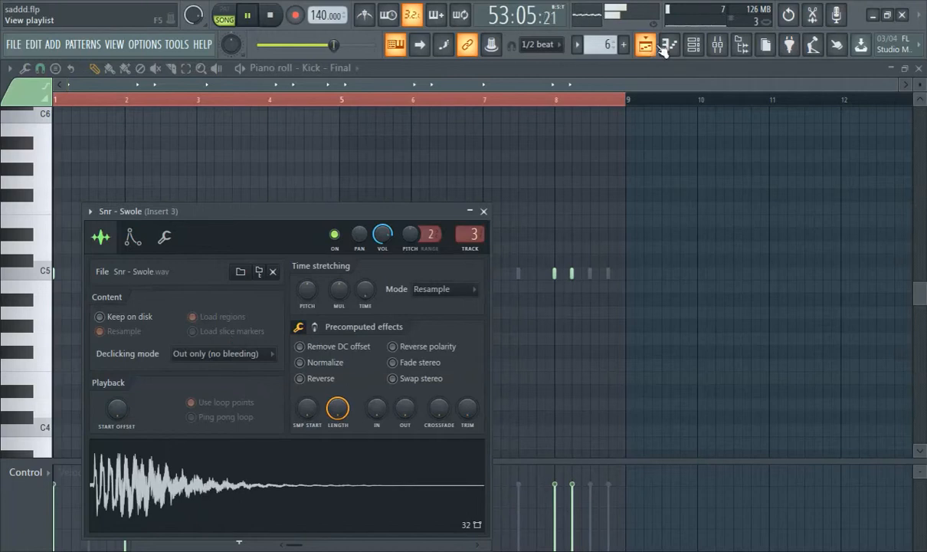
{"action": "left_click", "coordinate": [722, 43]}
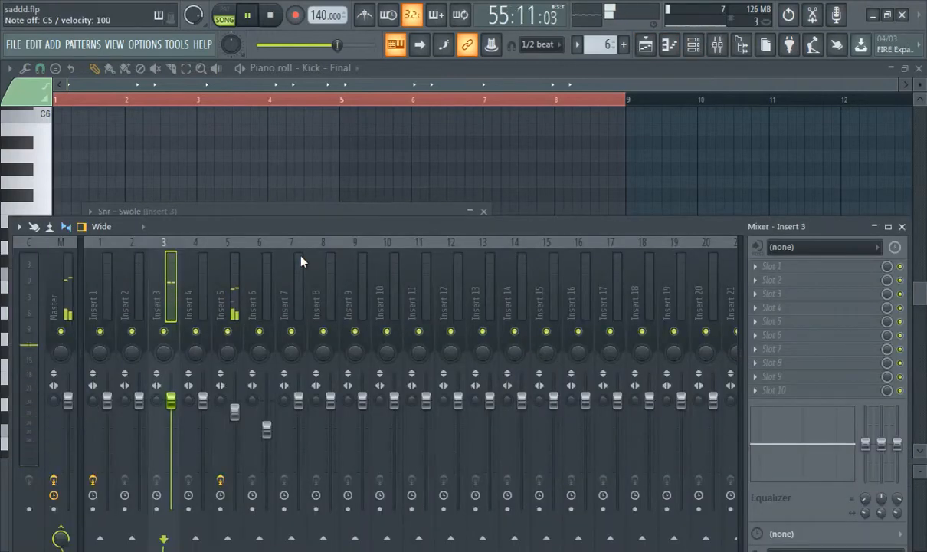
{"action": "left_click", "coordinate": [647, 46]}
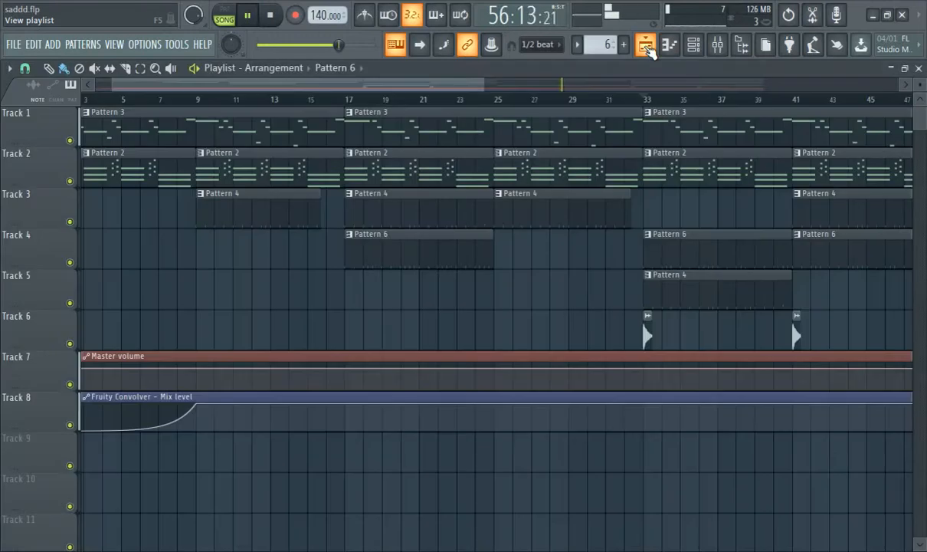
Play the arrangement from bar 16, review the Pattern 6 kick notes again in the piano roll, and return to the playlist.
{"action": "left_click_drag", "start_coordinate": [449, 86], "coordinate": [421, 86]}
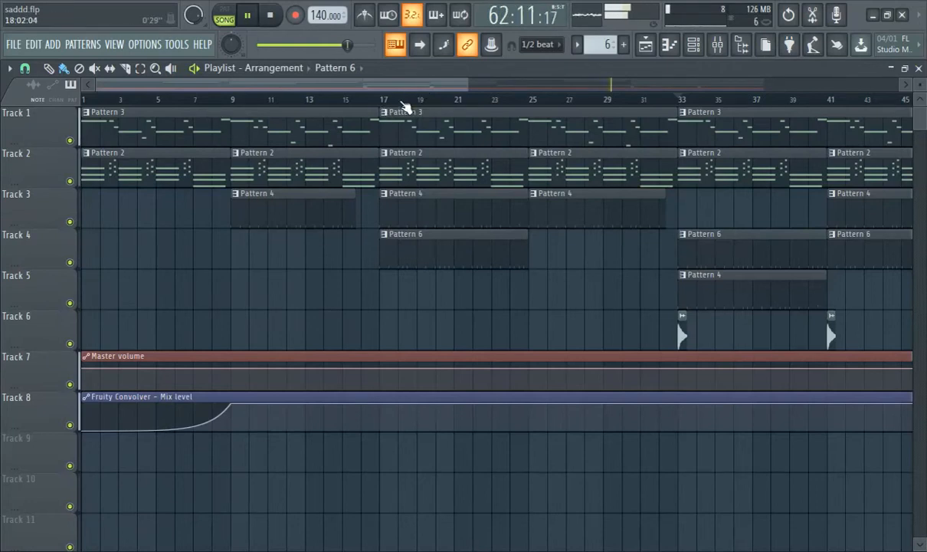
{"action": "left_click", "coordinate": [365, 99]}
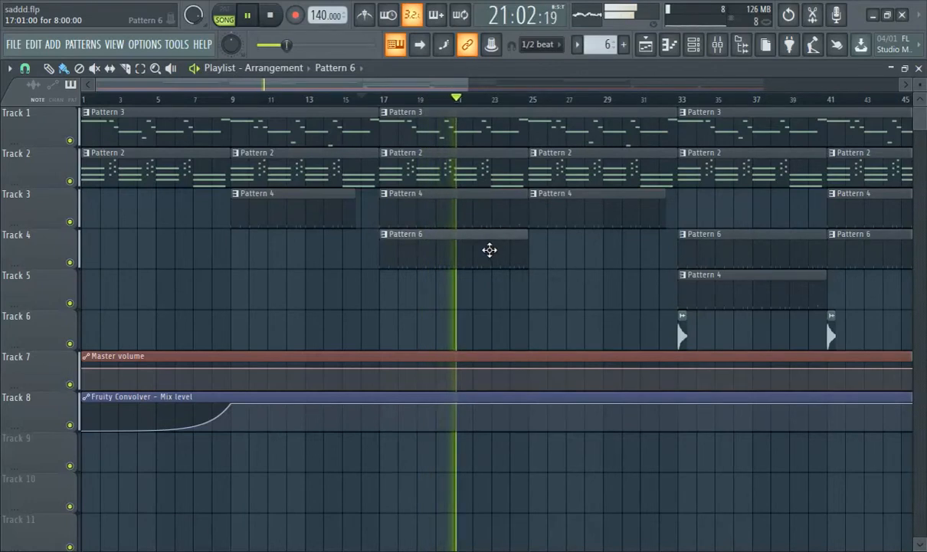
{"action": "double_click", "coordinate": [490, 249]}
{"action": "left_click_drag", "start_coordinate": [491, 83], "coordinate": [75, 116]}
{"action": "left_click", "coordinate": [56, 100]}
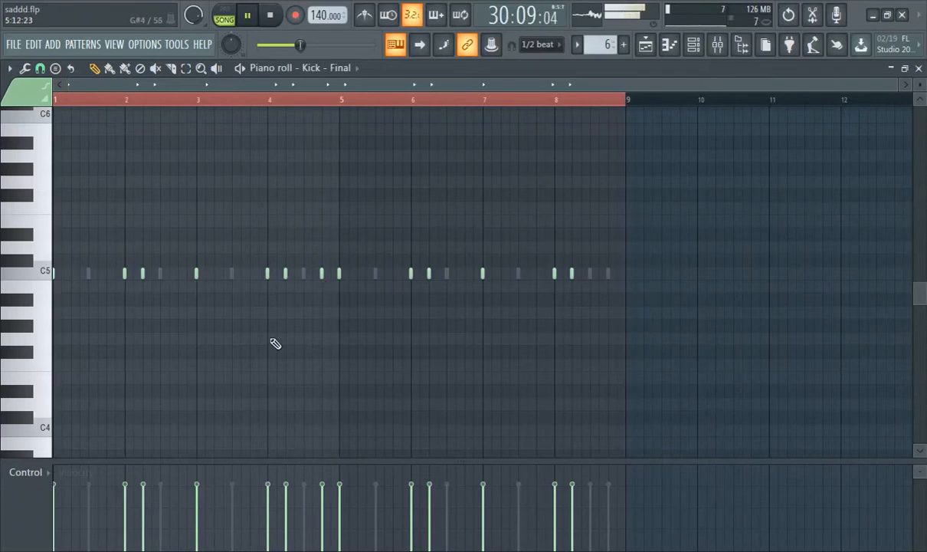
{"action": "left_click", "coordinate": [645, 43]}
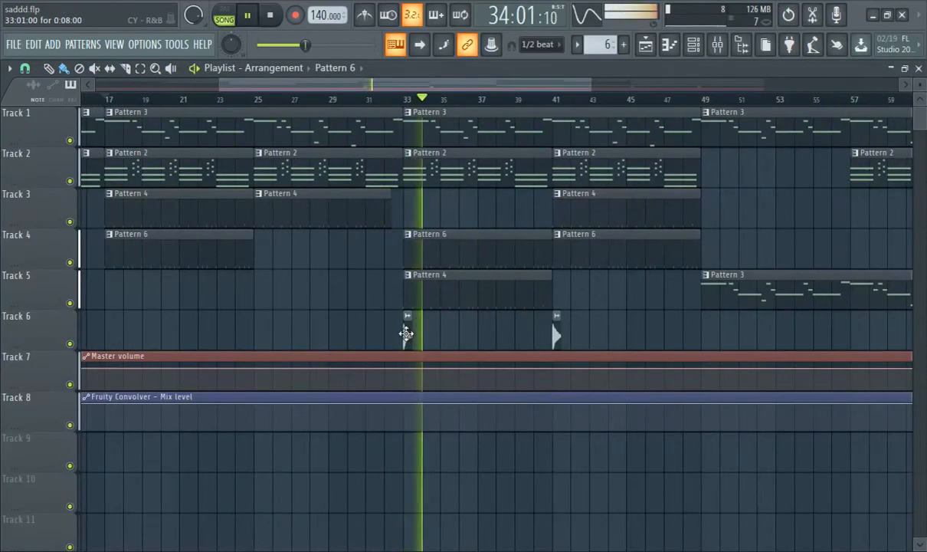
Examine the sampler settings of the CY - R&B crash on Track 6 and play the arrangement from about bar 30.
{"action": "double_click", "coordinate": [406, 332]}
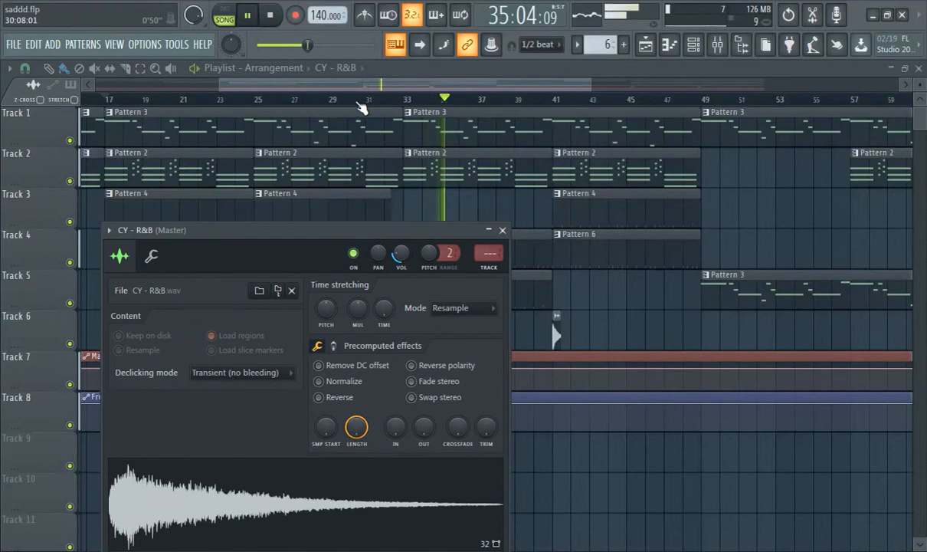
{"action": "left_click", "coordinate": [360, 100]}
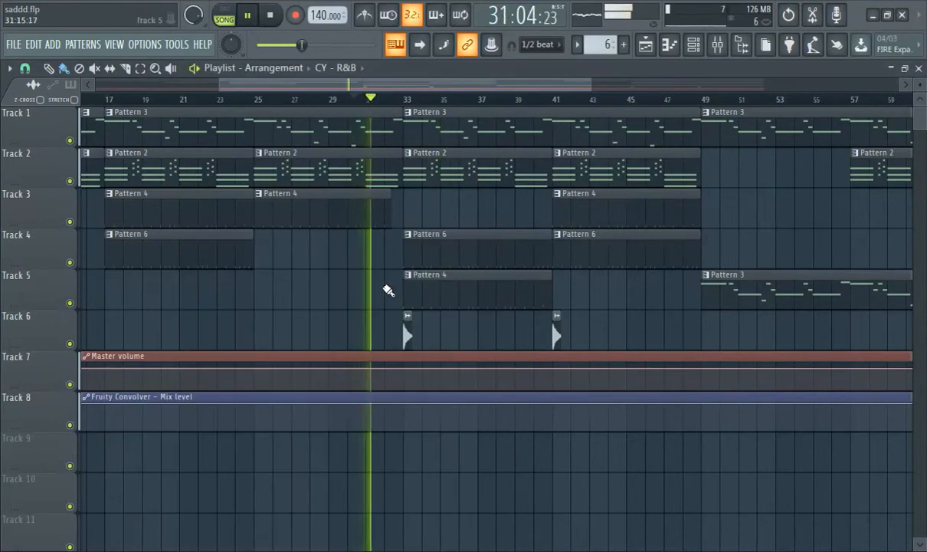
{"action": "key", "text": "ctrl+Return"}
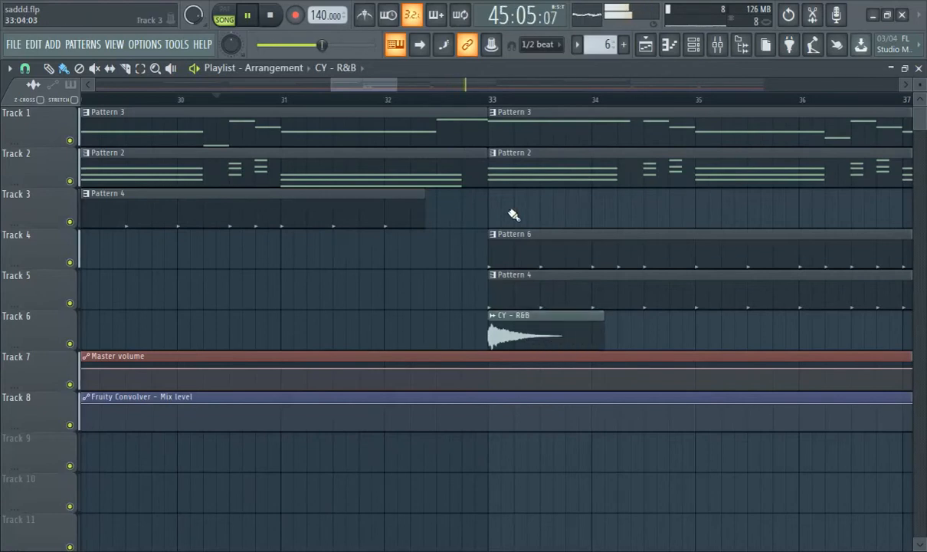
Play the transition into bar 33 and shorten the CY - R&B clip there on Track 6 to half a bar.
{"action": "left_click", "coordinate": [462, 89]}
{"action": "left_click", "coordinate": [458, 99]}
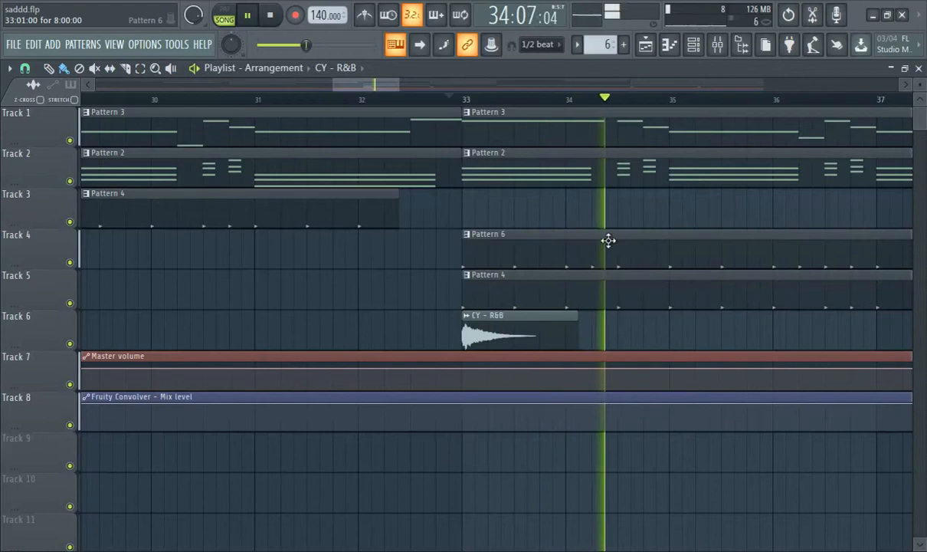
{"action": "left_click", "coordinate": [441, 99]}
{"action": "left_click_drag", "start_coordinate": [575, 334], "coordinate": [498, 340]}
{"action": "left_click", "coordinate": [417, 99]}
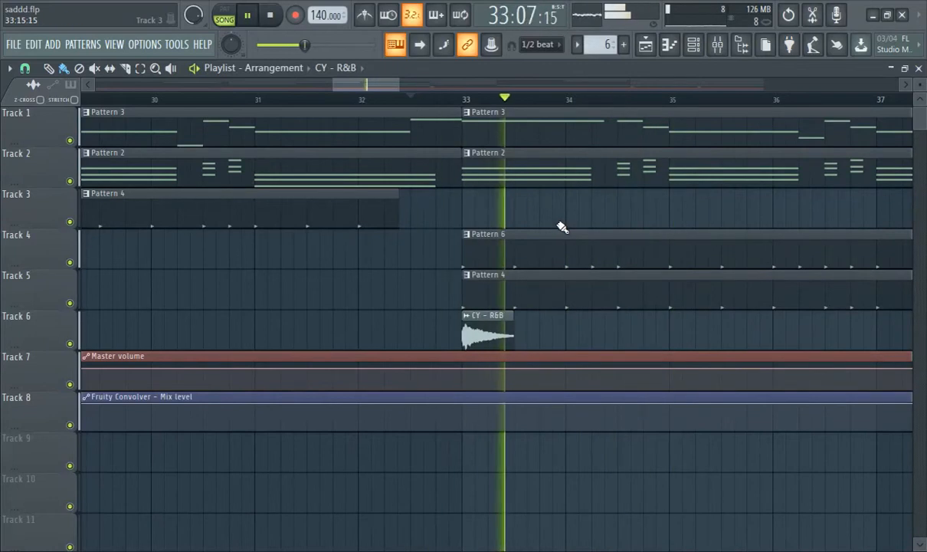
Examine the CY - R&B crash clips on Track 6 at bars 41 and 65 in the playlist.
{"action": "key", "text": "ctrl+Return"}
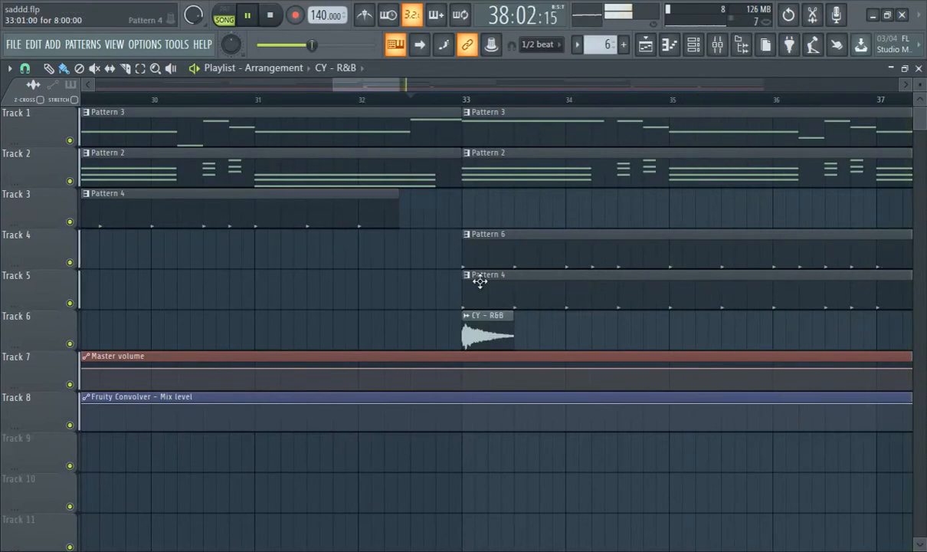
{"action": "left_click_drag", "start_coordinate": [351, 83], "coordinate": [416, 110]}
{"action": "key", "text": "ctrl+Return"}
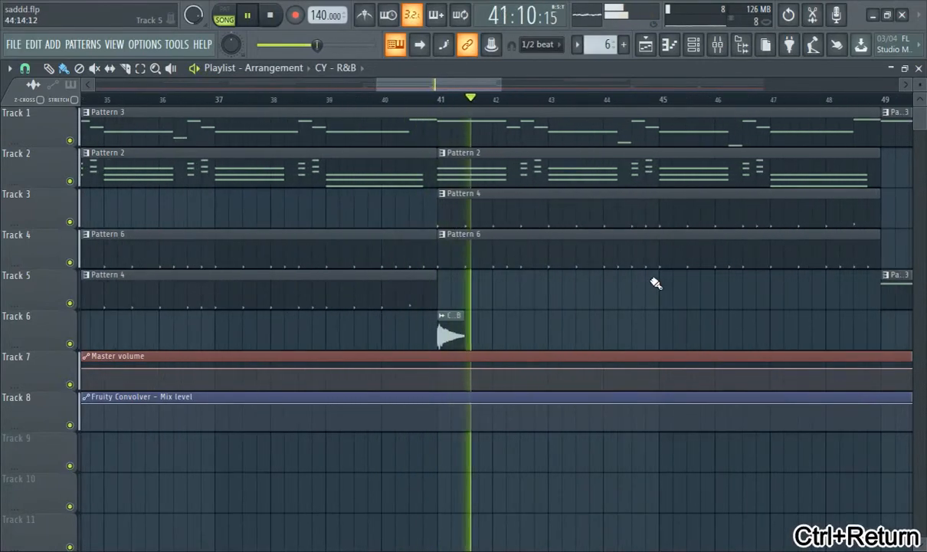
{"action": "left_click_drag", "start_coordinate": [452, 85], "coordinate": [632, 124]}
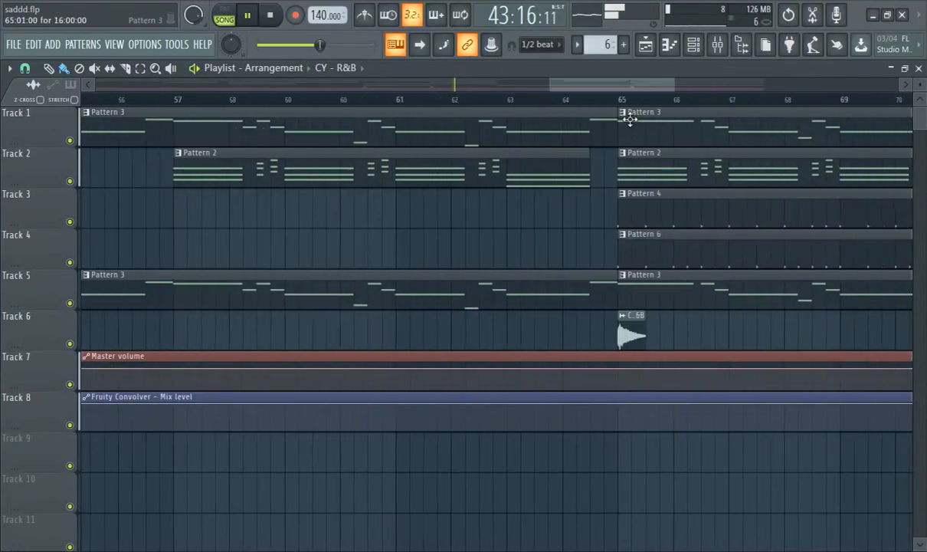
{"action": "key", "text": "ctrl+Return"}
Examine the arrangement between bars 49 and 65, including the Pattern 3 clips on Tracks 1 and 5.
{"action": "scroll", "coordinate": [621, 247], "scroll_direction": "up", "scroll_amount": 3}
{"action": "scroll", "coordinate": [622, 247], "scroll_direction": "down", "scroll_amount": 2}
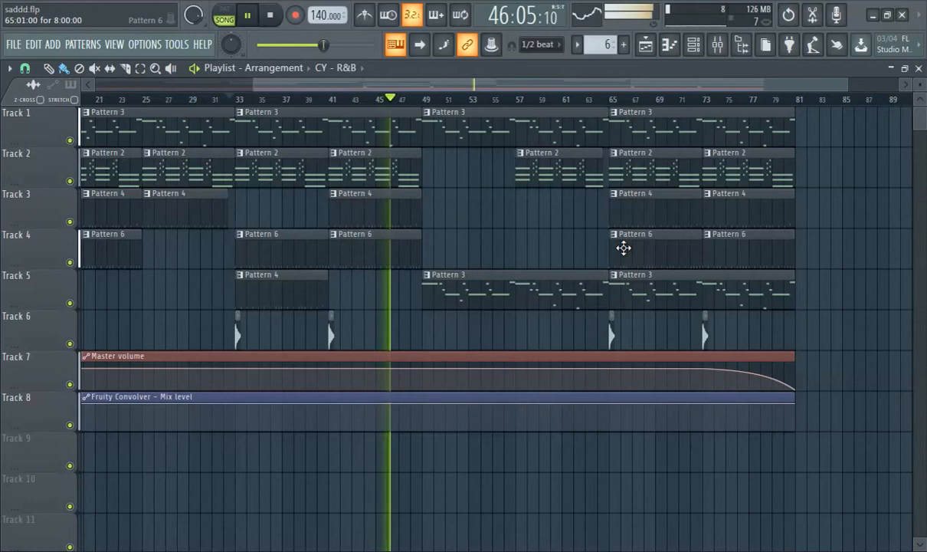
{"action": "scroll", "coordinate": [506, 279], "scroll_direction": "up", "scroll_amount": 4}
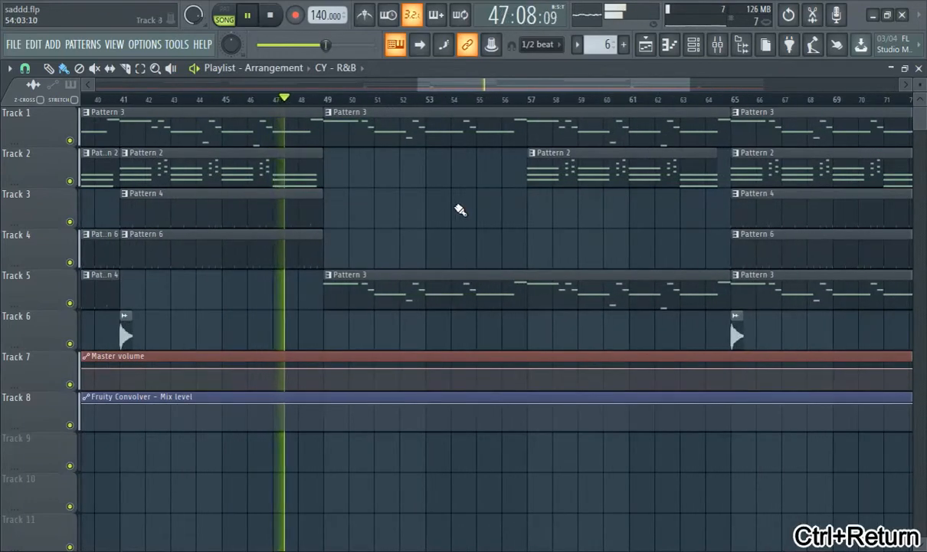
{"action": "scroll", "coordinate": [507, 156], "scroll_direction": "down", "scroll_amount": 5}
{"action": "left_click_drag", "start_coordinate": [428, 85], "coordinate": [459, 128]}
{"action": "scroll", "coordinate": [481, 221], "scroll_direction": "up", "scroll_amount": 4}
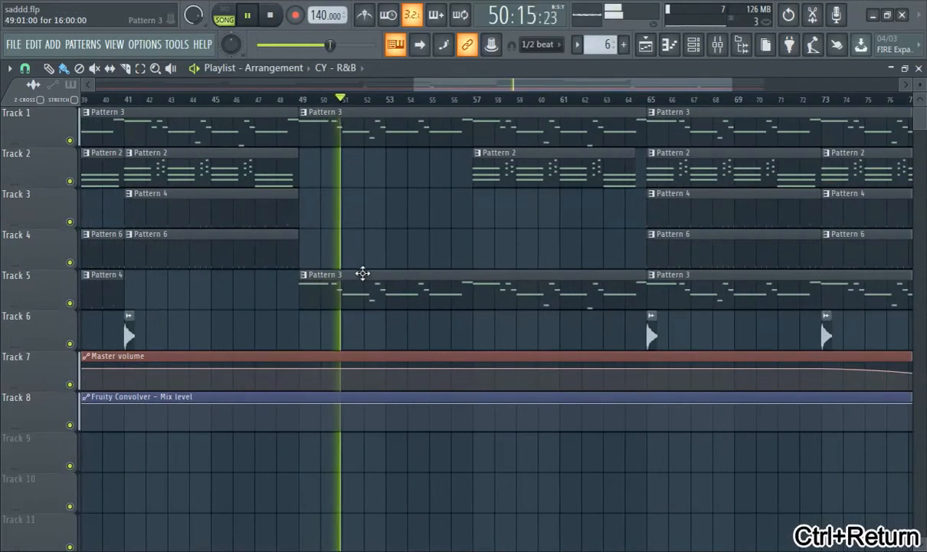
{"action": "scroll", "coordinate": [389, 286], "scroll_direction": "up", "scroll_amount": 2}
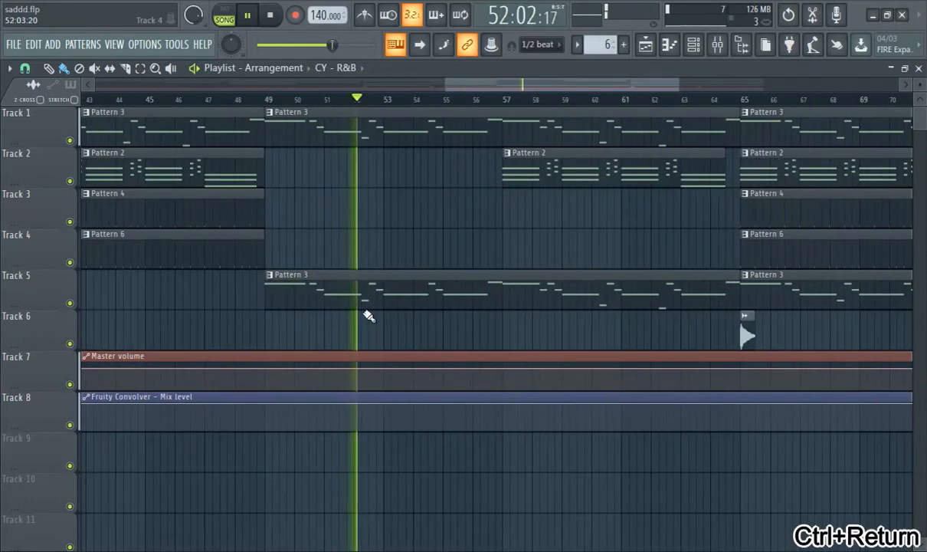
{"action": "scroll", "coordinate": [457, 279], "scroll_direction": "up", "scroll_amount": 2}
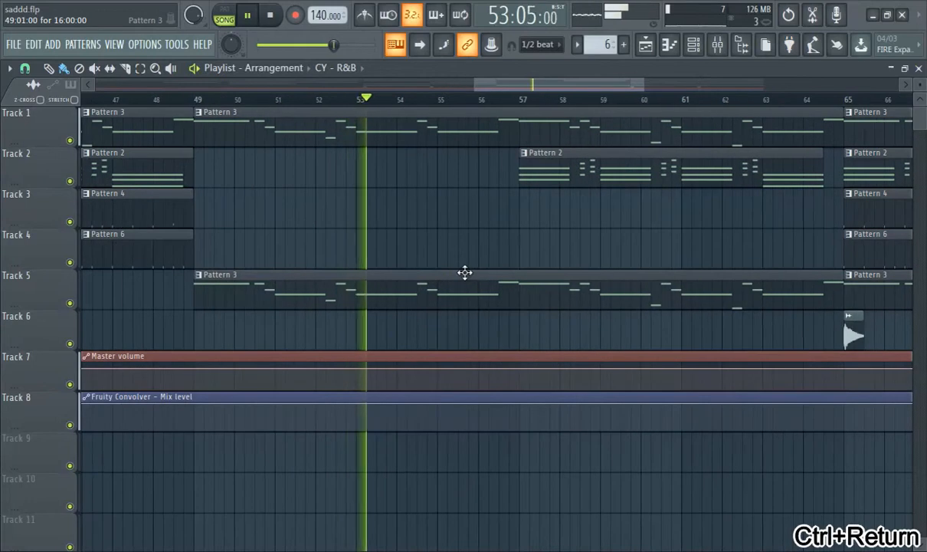
Play the breakdown from bar 53 towards bar 65 and examine the Pattern 2 clip at bar 57 on Track 2.
{"action": "scroll", "coordinate": [465, 272], "scroll_direction": "down", "scroll_amount": 2}
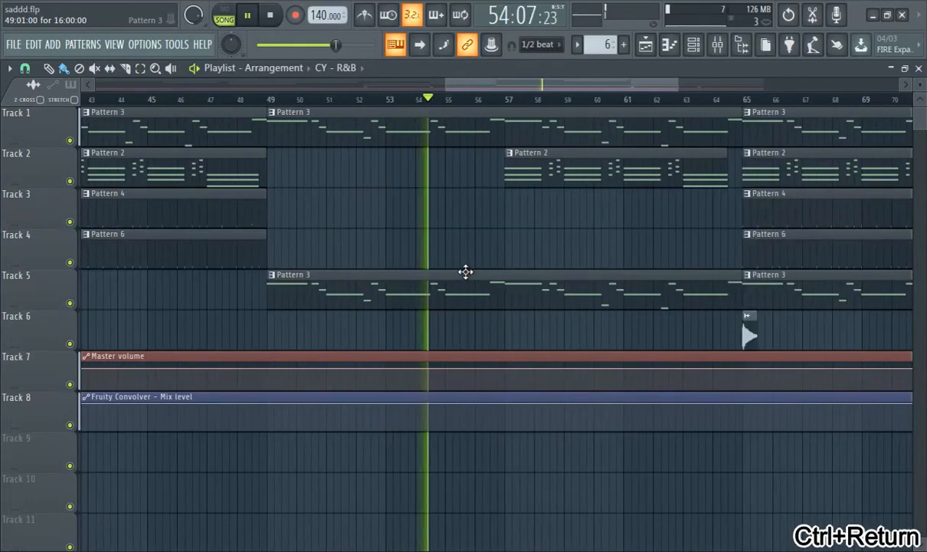
{"action": "scroll", "coordinate": [521, 207], "scroll_direction": "up", "scroll_amount": 3}
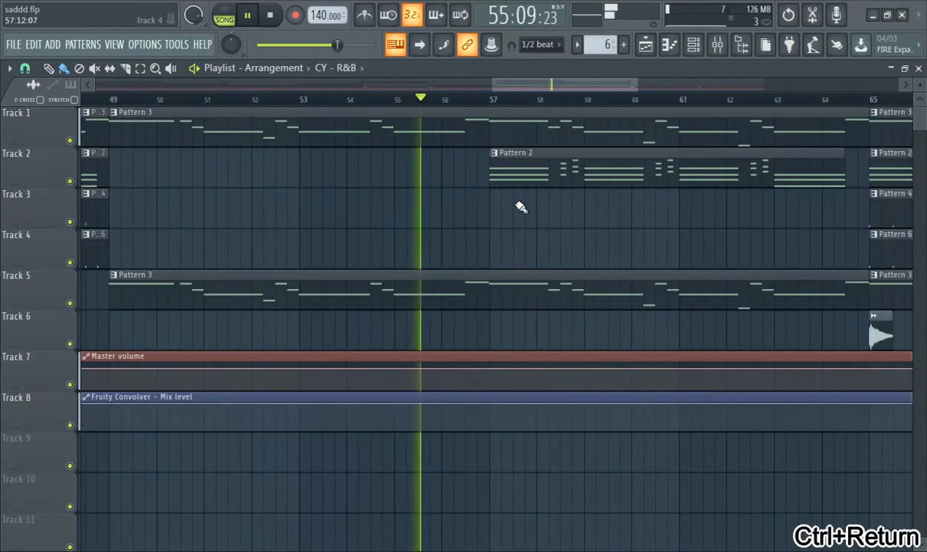
{"action": "left_click_drag", "start_coordinate": [536, 86], "coordinate": [572, 96]}
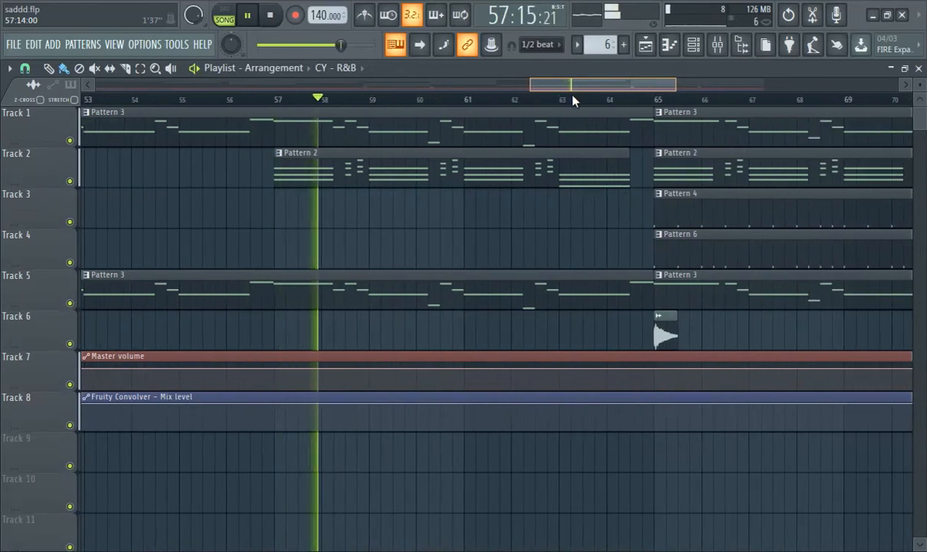
{"action": "left_click_drag", "start_coordinate": [572, 99], "coordinate": [611, 159]}
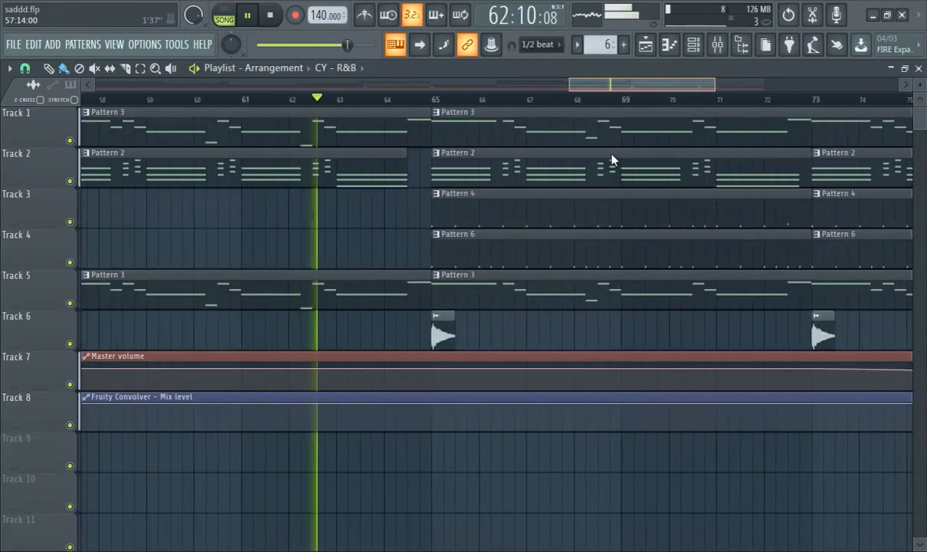
Examine the final section from bar 65, including the Pattern 4 and Pattern 6 clips on Tracks 3 and 4.
{"action": "key", "text": "ctrl+Return"}
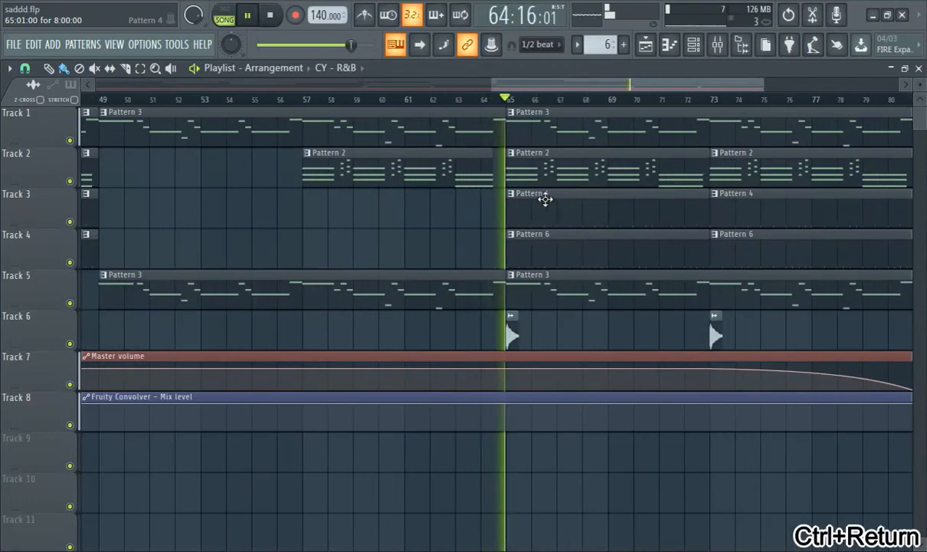
{"action": "scroll", "coordinate": [700, 283], "scroll_direction": "up", "scroll_amount": 3}
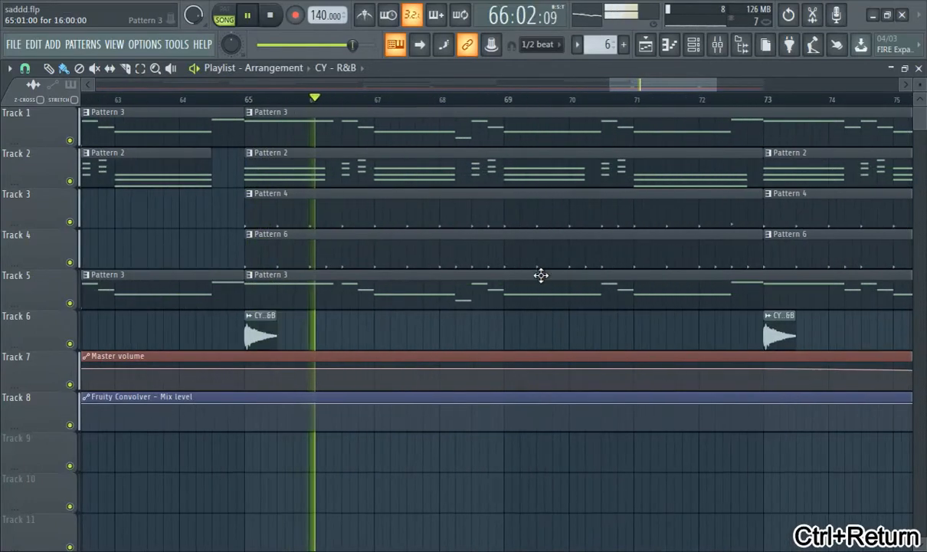
{"action": "scroll", "coordinate": [655, 265], "scroll_direction": "down", "scroll_amount": 2}
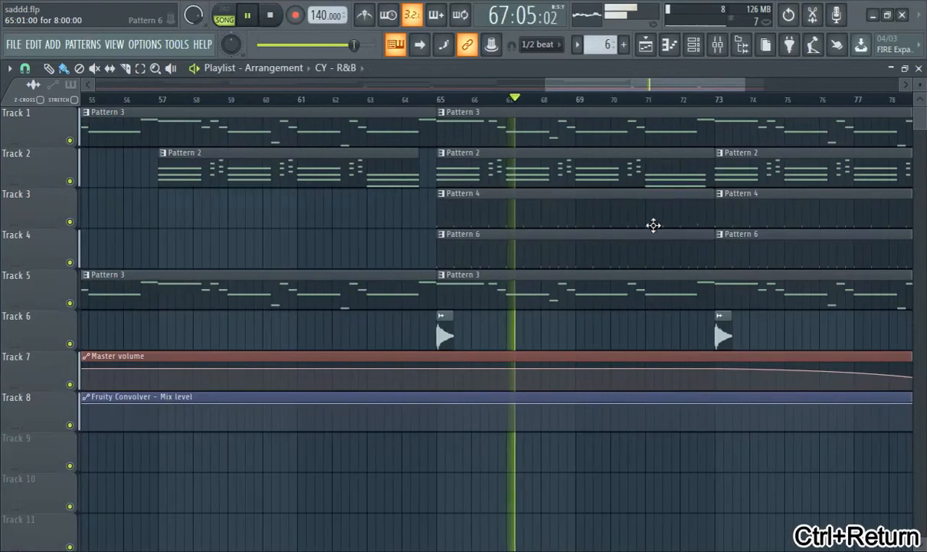
Play the ending and examine the Master volume automation curve on Track 7 between bars 73 and 81.
{"action": "left_click_drag", "start_coordinate": [578, 85], "coordinate": [629, 110]}
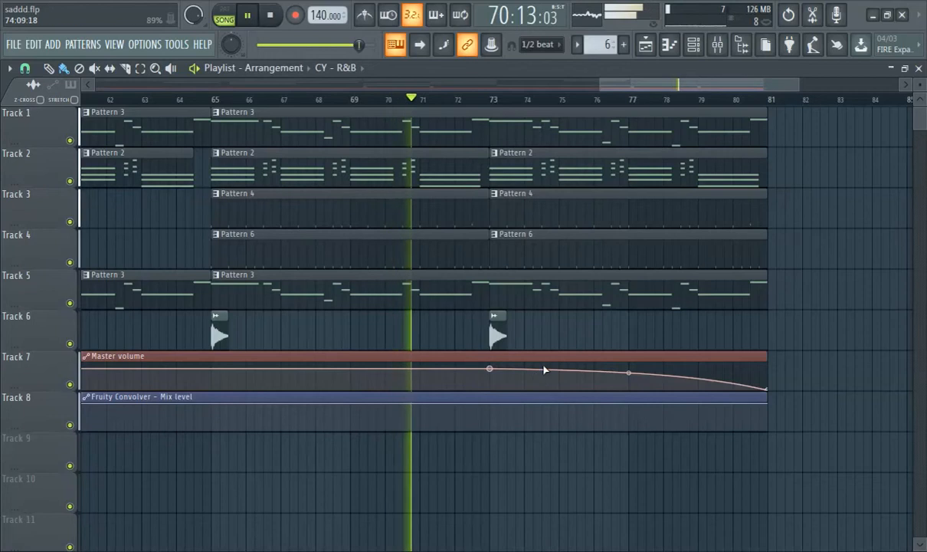
{"action": "key", "text": "ctrl+Return"}
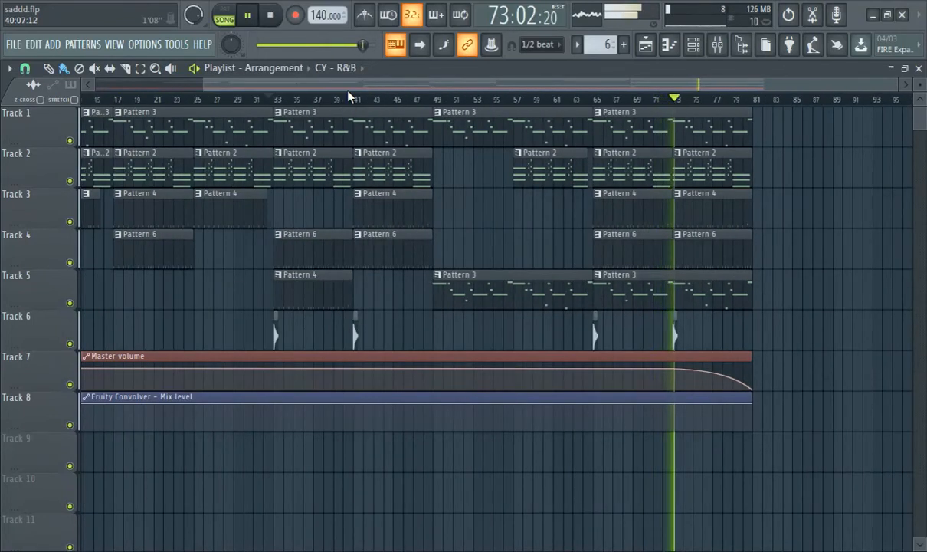
{"action": "key", "text": "ctrl+Return"}
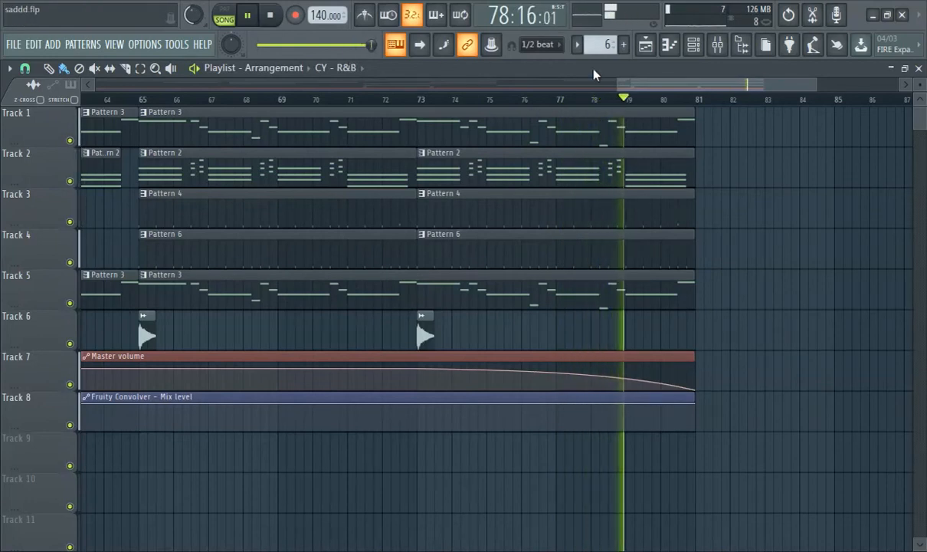
Review the earlier part of the arrangement, examining the Pattern 4 and Pattern 6 clips between bars 9 and 41 during playback.
{"action": "left_click_drag", "start_coordinate": [632, 83], "coordinate": [418, 84]}
{"action": "key", "text": "ctrl+Return"}
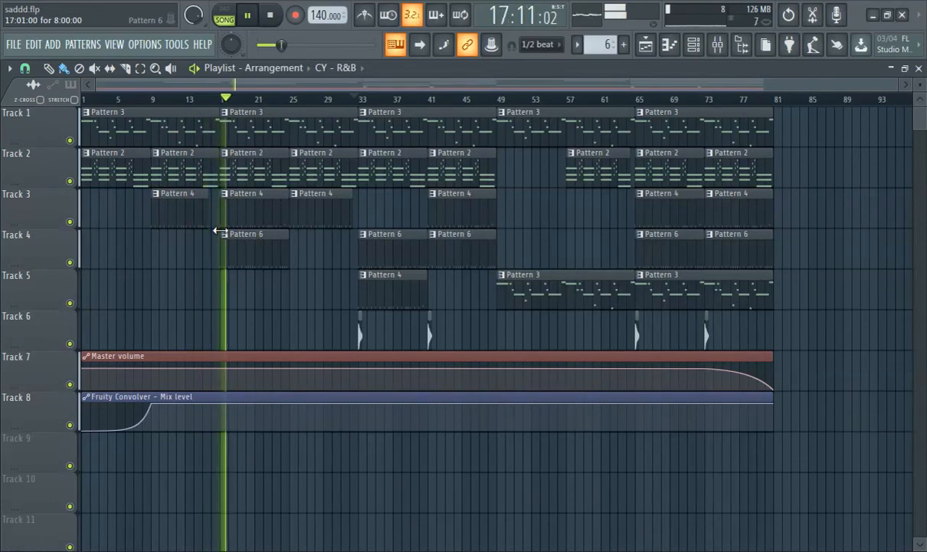
{"action": "key", "text": "ctrl+Return"}
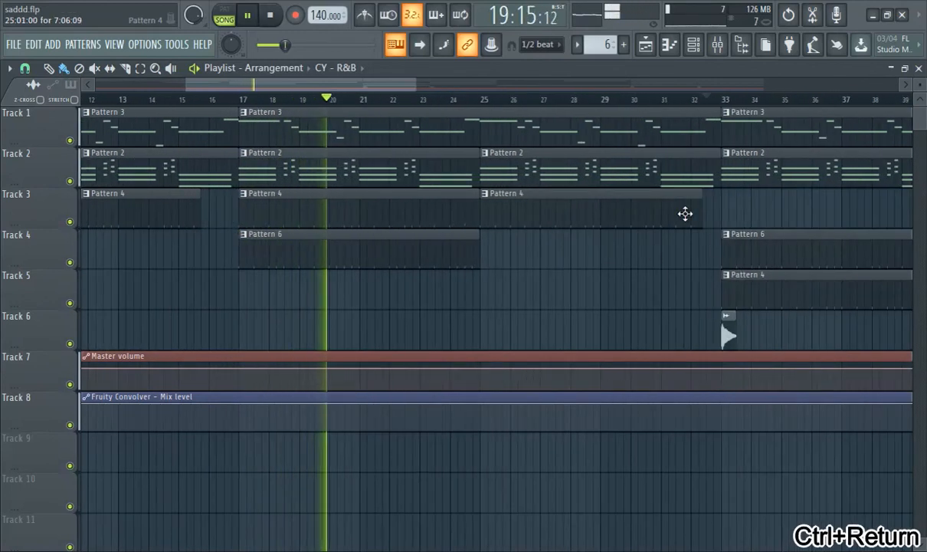
{"action": "scroll", "coordinate": [725, 250], "scroll_direction": "down", "scroll_amount": 2}
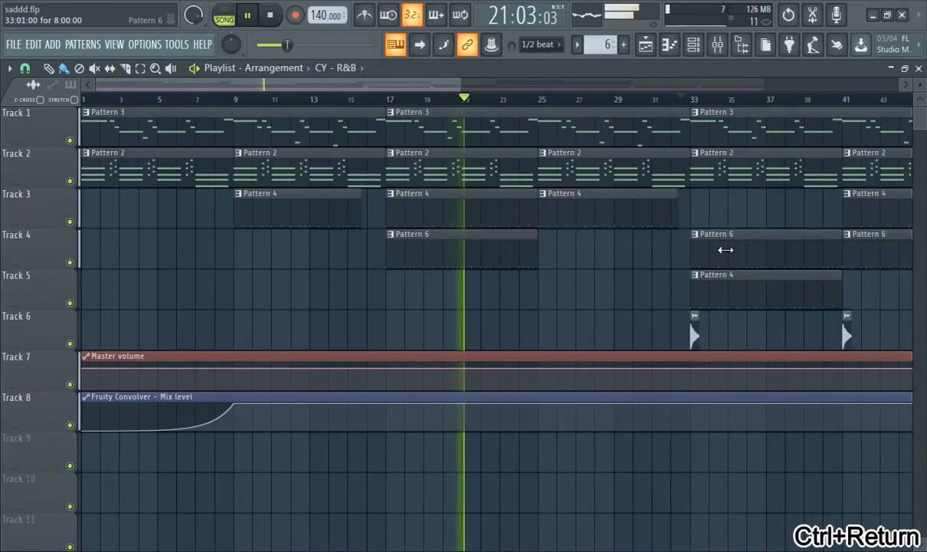